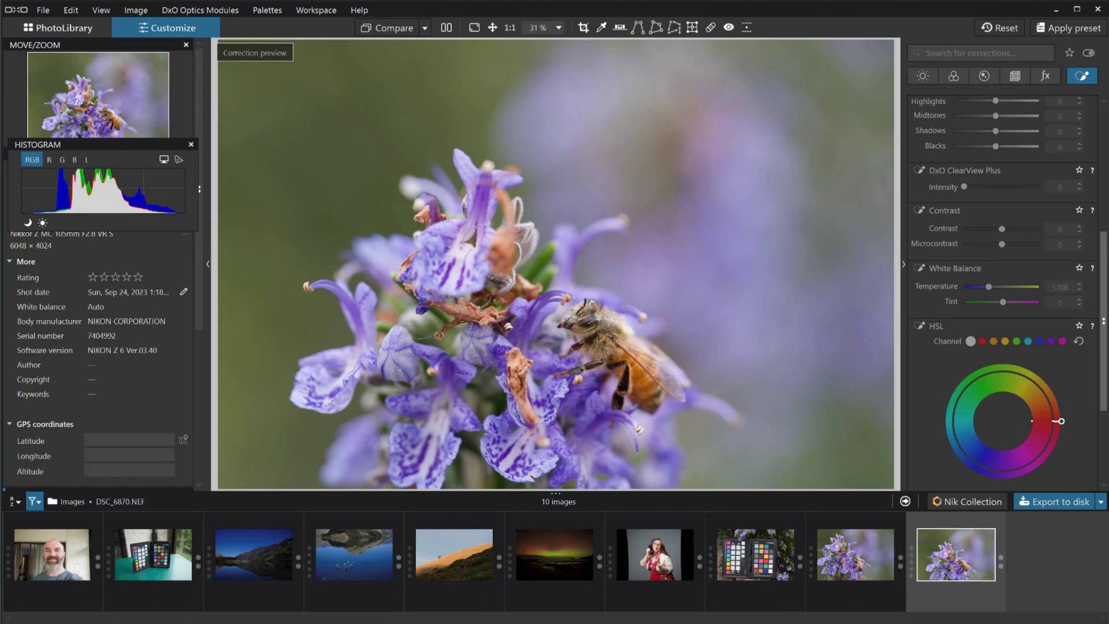
- Brush a local adjustment mask over the bee and set its HSL yellow channel saturation to -100
{"action": "left_click", "coordinate": [1036, 123]}
{"action": "mouse_move", "coordinate": [629, 346]}
{"action": "left_mouse_down"}
{"action": "mouse_move", "coordinate": [638, 374]}
{"action": "mouse_move", "coordinate": [650, 360]}
{"action": "mouse_move", "coordinate": [619, 373]}
{"action": "mouse_move", "coordinate": [612, 341]}
{"action": "mouse_move", "coordinate": [627, 347]}
{"action": "left_mouse_up"}
{"action": "scroll", "coordinate": [1103, 218], "scroll_direction": "down", "scroll_amount": 10}
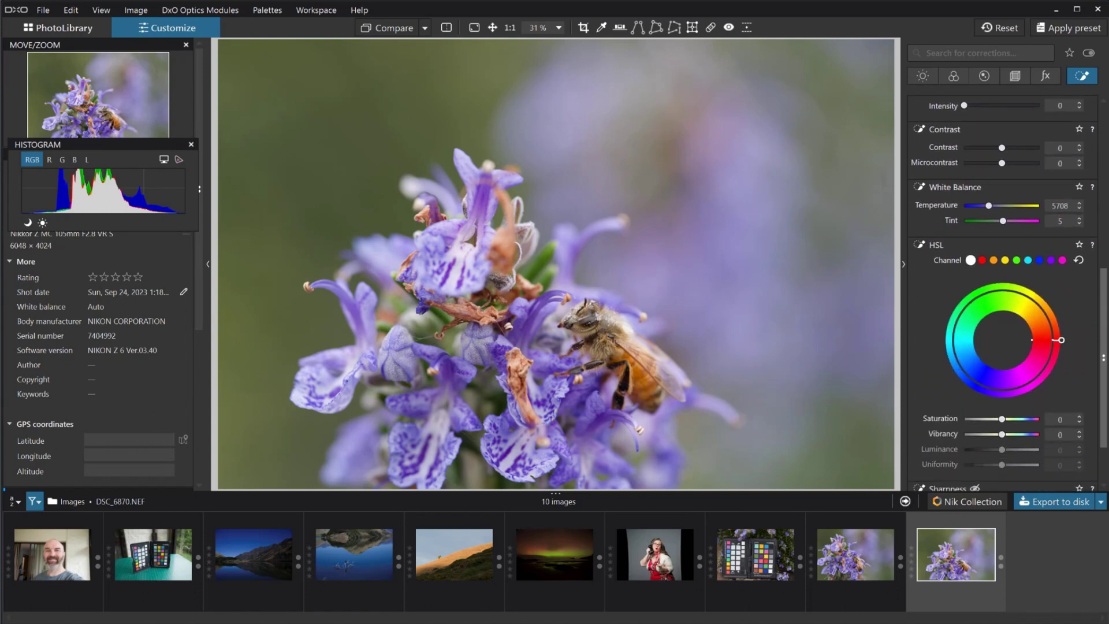
{"action": "left_click", "coordinate": [1003, 267]}
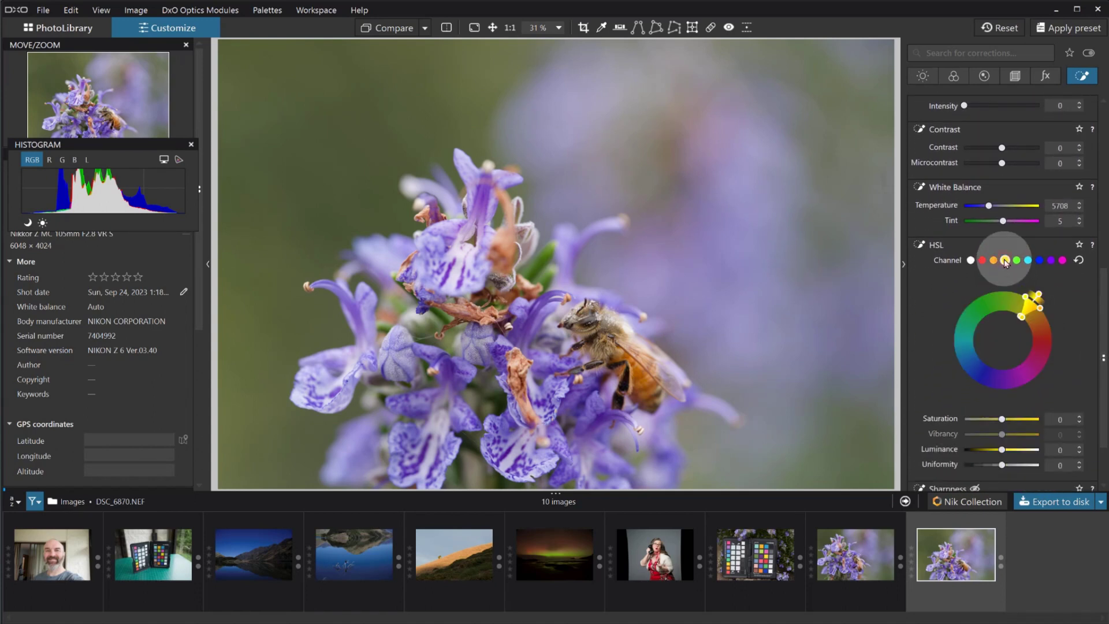
{"action": "left_click", "coordinate": [1032, 343]}
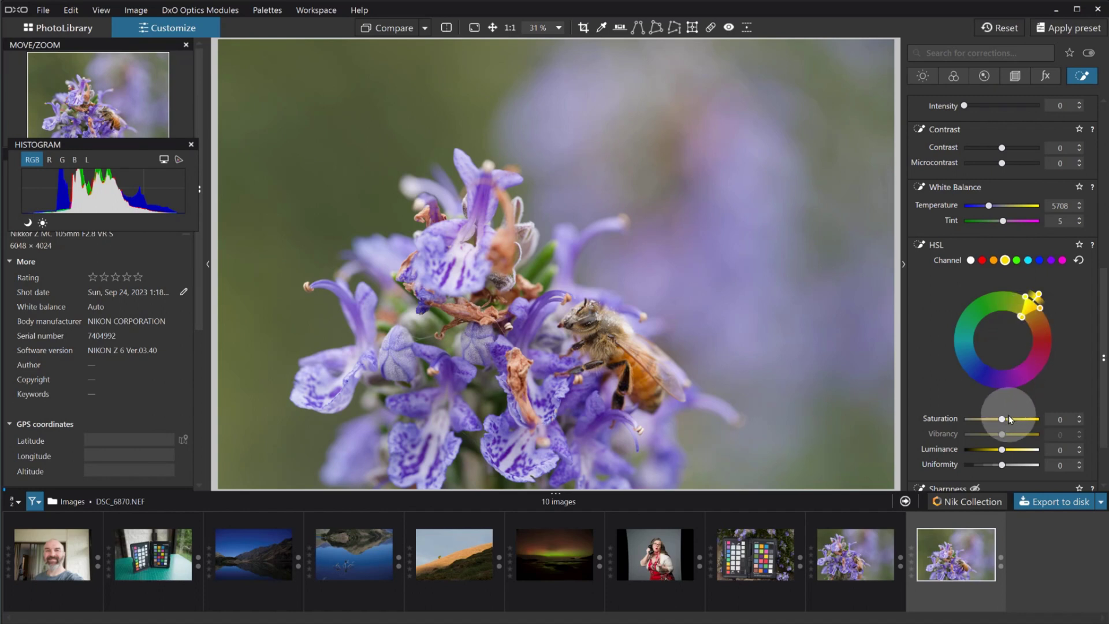
{"action": "left_click_drag", "start_coordinate": [1002, 419], "coordinate": [944, 421]}
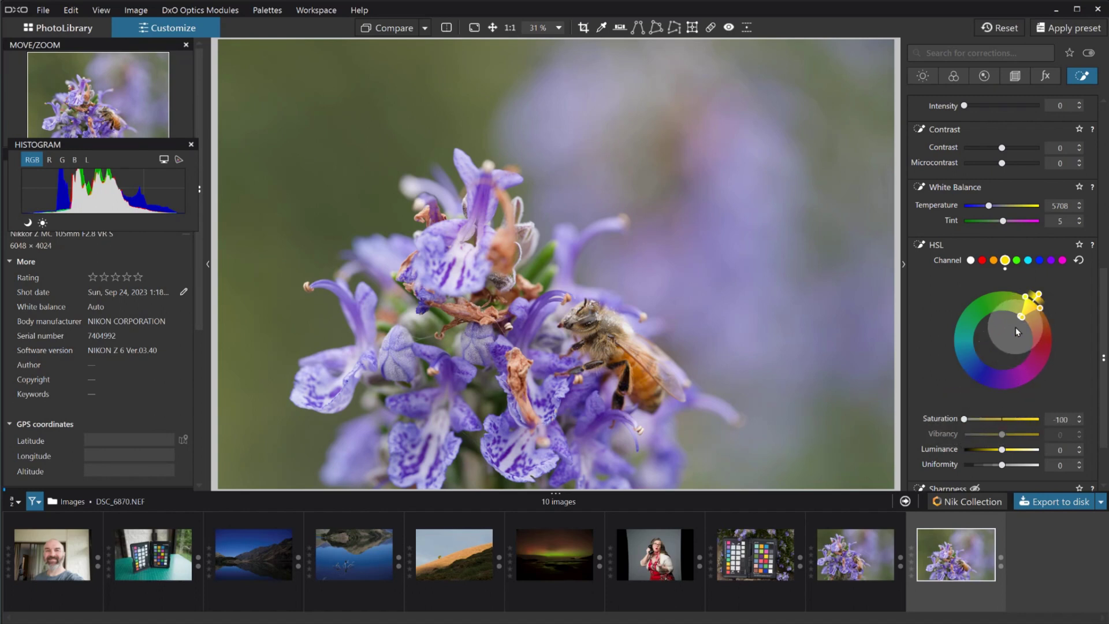
- Widen the yellow range on the mask's HSL wheel, then shift its hue to green with saturation 32 and back toward yellow
{"action": "mouse_move", "coordinate": [1022, 324]}
{"action": "left_mouse_down"}
{"action": "mouse_move", "coordinate": [1014, 315]}
{"action": "mouse_move", "coordinate": [1028, 326]}
{"action": "left_mouse_up"}
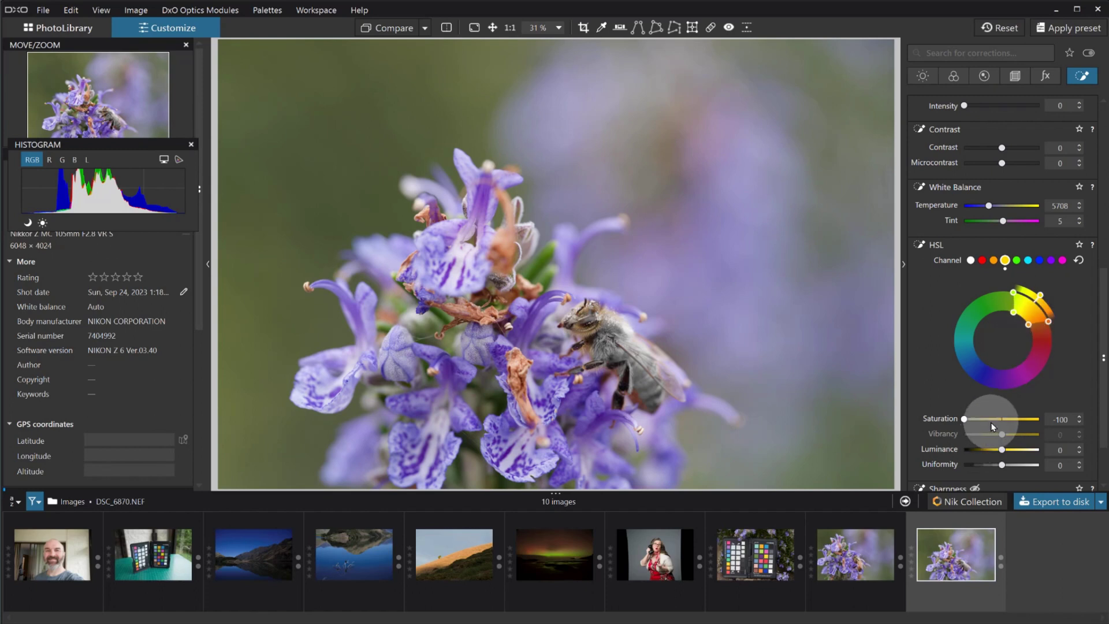
{"action": "left_click_drag", "start_coordinate": [1036, 299], "coordinate": [1009, 284]}
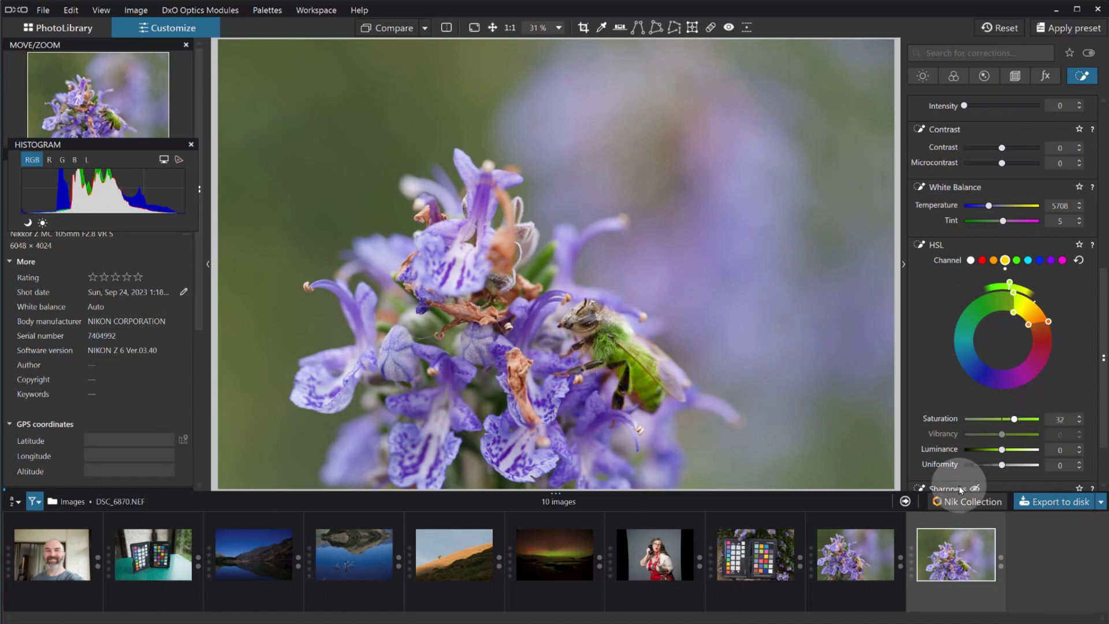
{"action": "left_click_drag", "start_coordinate": [1009, 284], "coordinate": [1037, 309]}
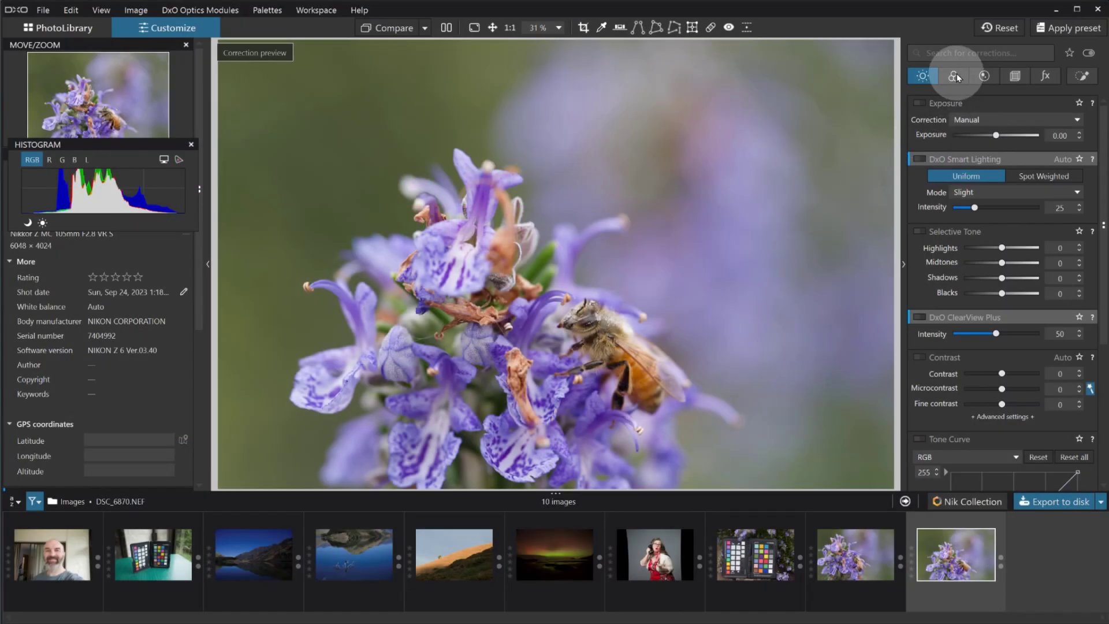
- Try the generic colour renderings DxO - Natural, DxO - Vibrant and DxO - Vivid on the bee photo
{"action": "left_click", "coordinate": [953, 76]}
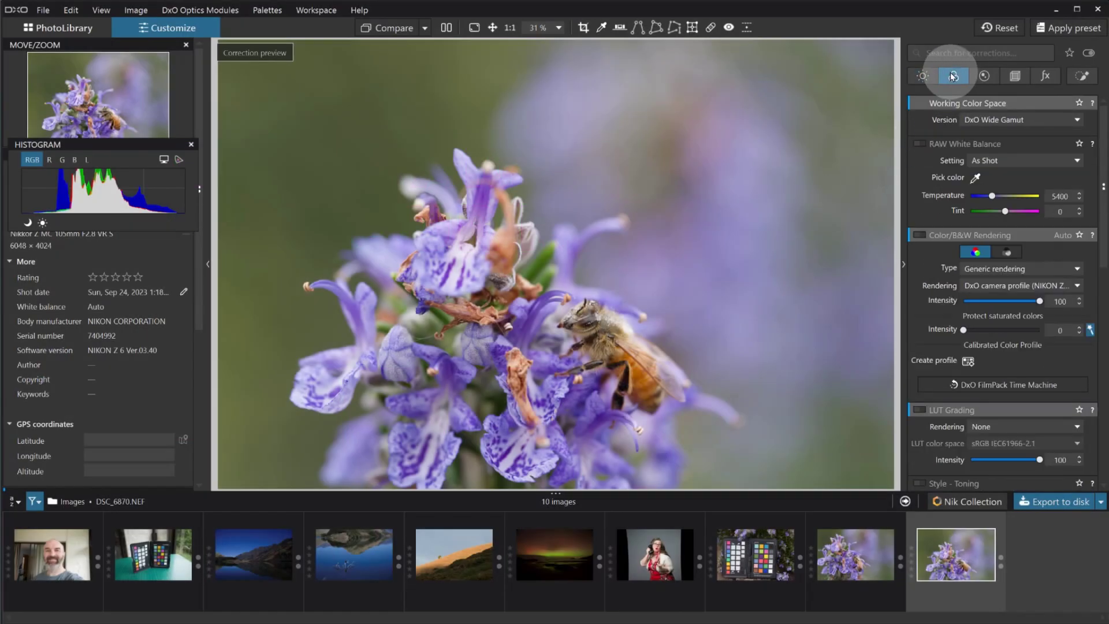
{"action": "mouse_move", "coordinate": [940, 279]}
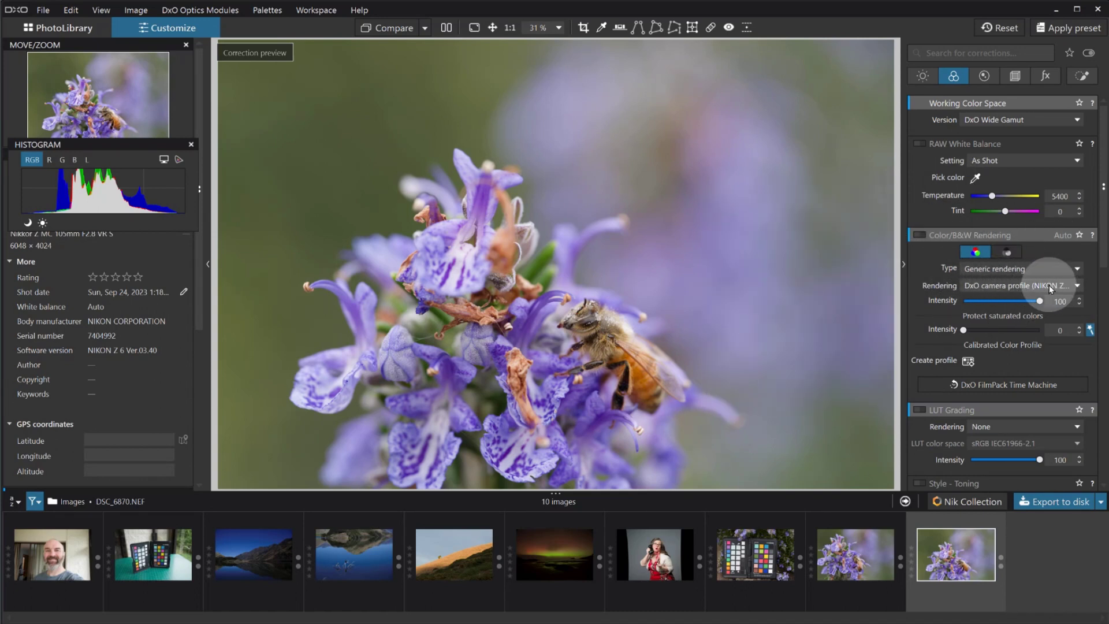
{"action": "left_click", "coordinate": [1036, 286]}
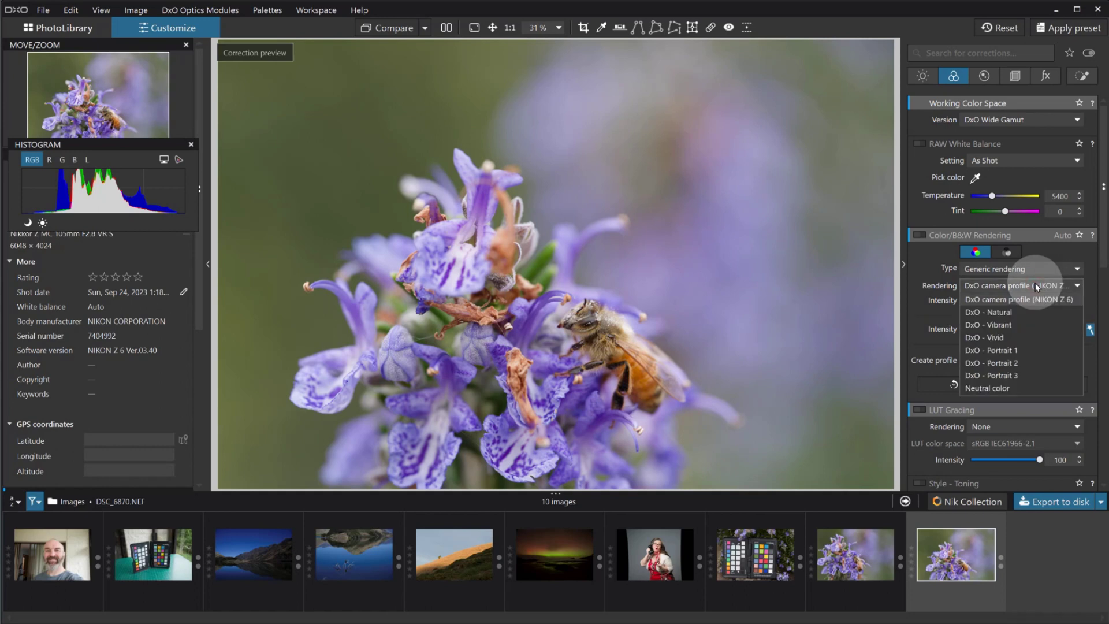
{"action": "left_click", "coordinate": [1002, 313]}
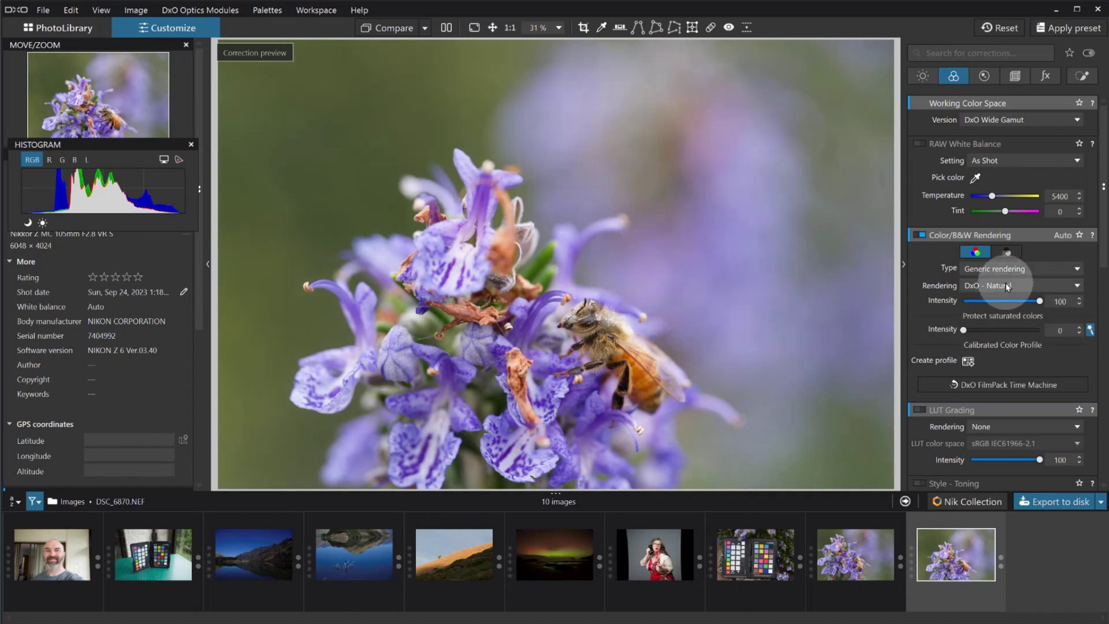
{"action": "left_click", "coordinate": [1006, 286]}
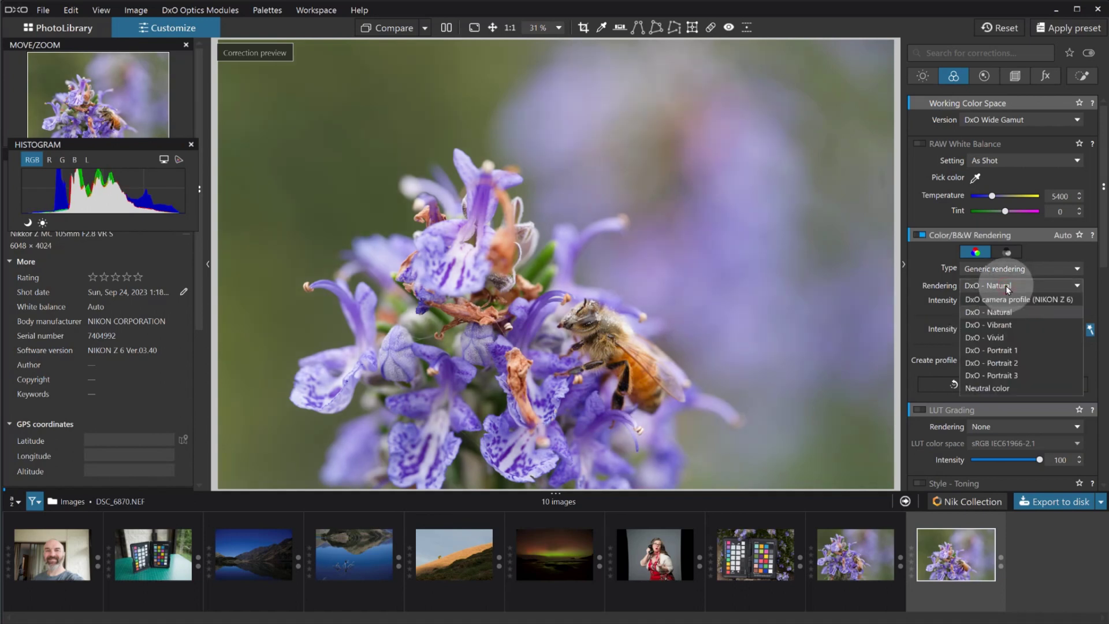
{"action": "left_click", "coordinate": [1003, 323]}
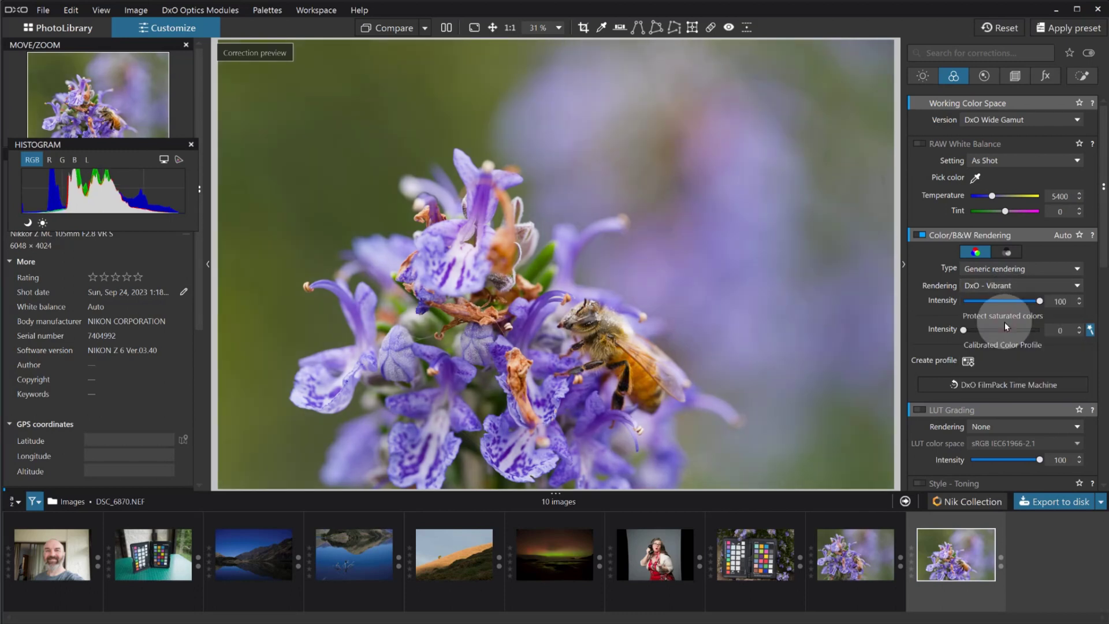
{"action": "left_click", "coordinate": [1003, 288]}
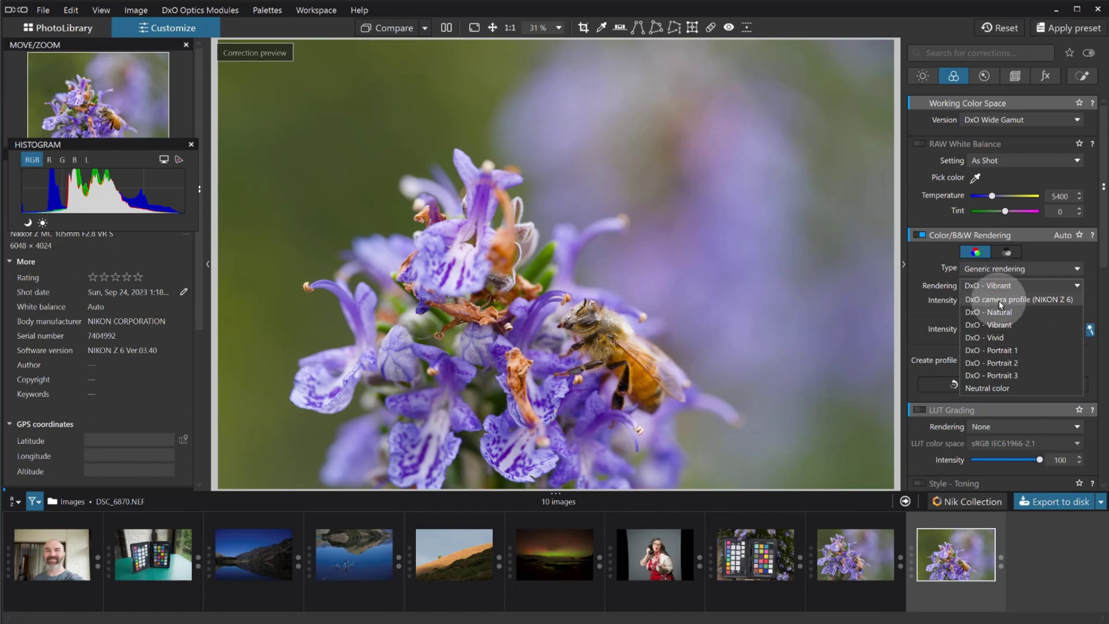
{"action": "left_click", "coordinate": [999, 337]}
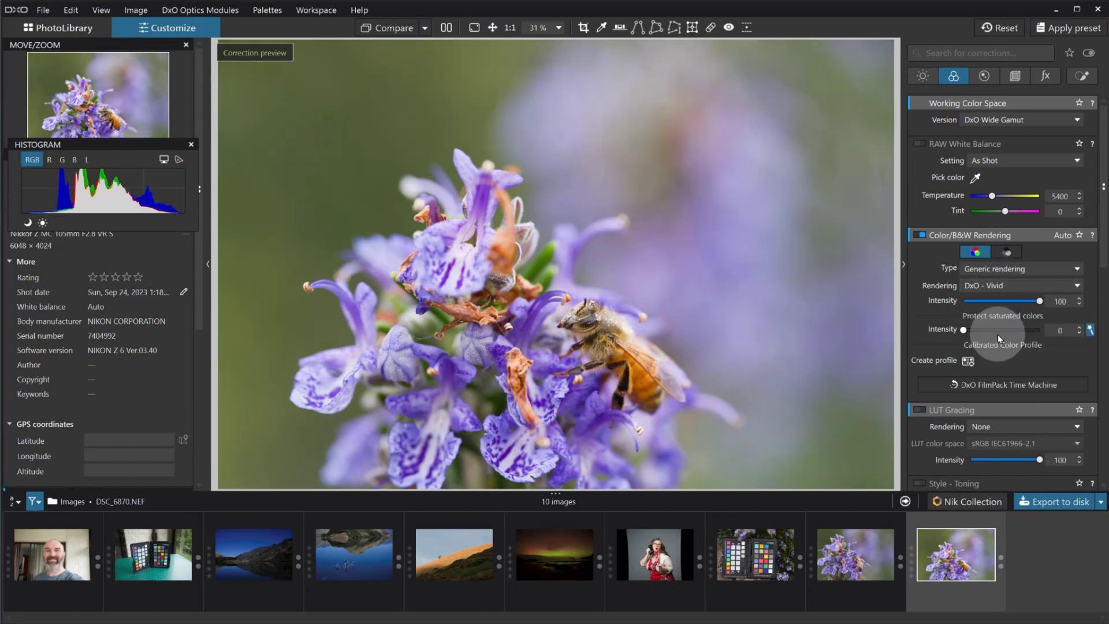
- Open the portrait DSC_4325.NEF and try the colour renderings DxO - Portrait 1 and DxO - Portrait 3
{"action": "left_click", "coordinate": [661, 568]}
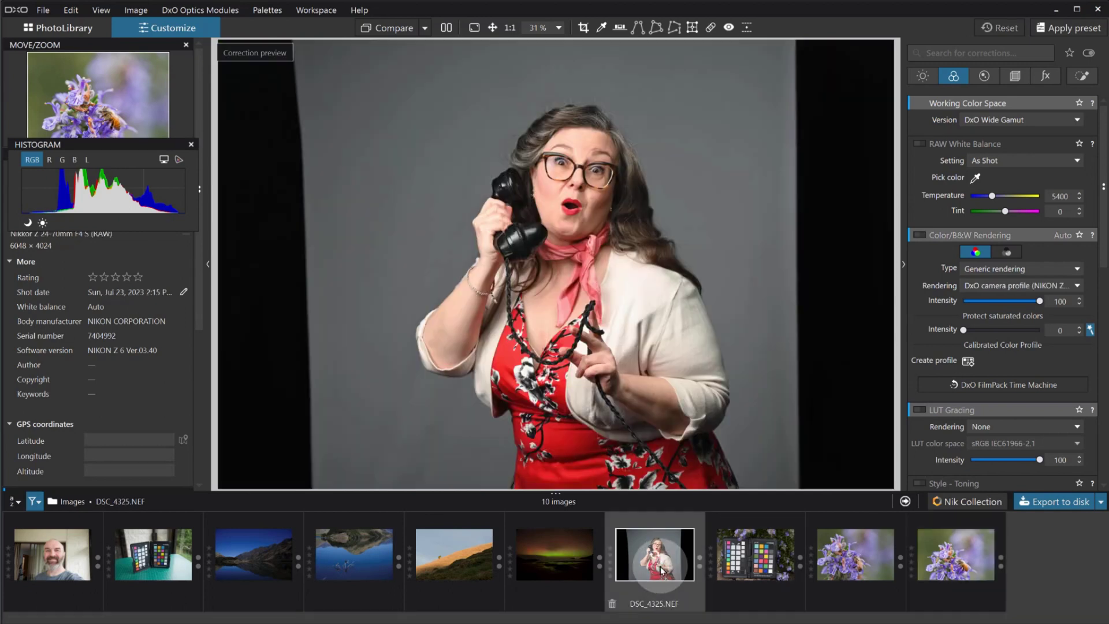
{"action": "left_click", "coordinate": [992, 287]}
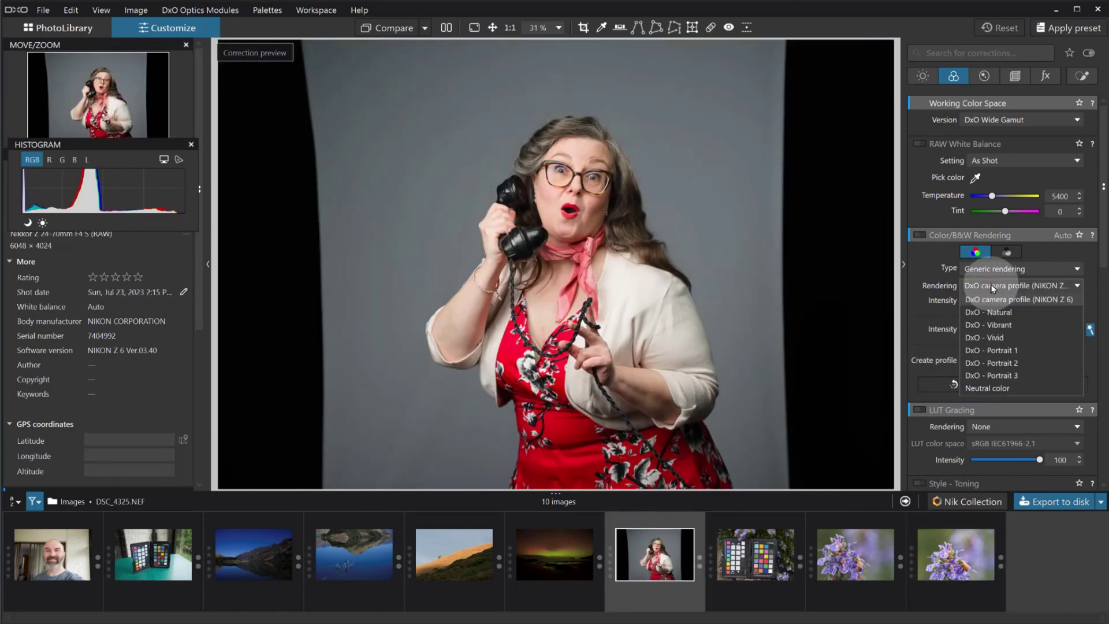
{"action": "left_click", "coordinate": [994, 350]}
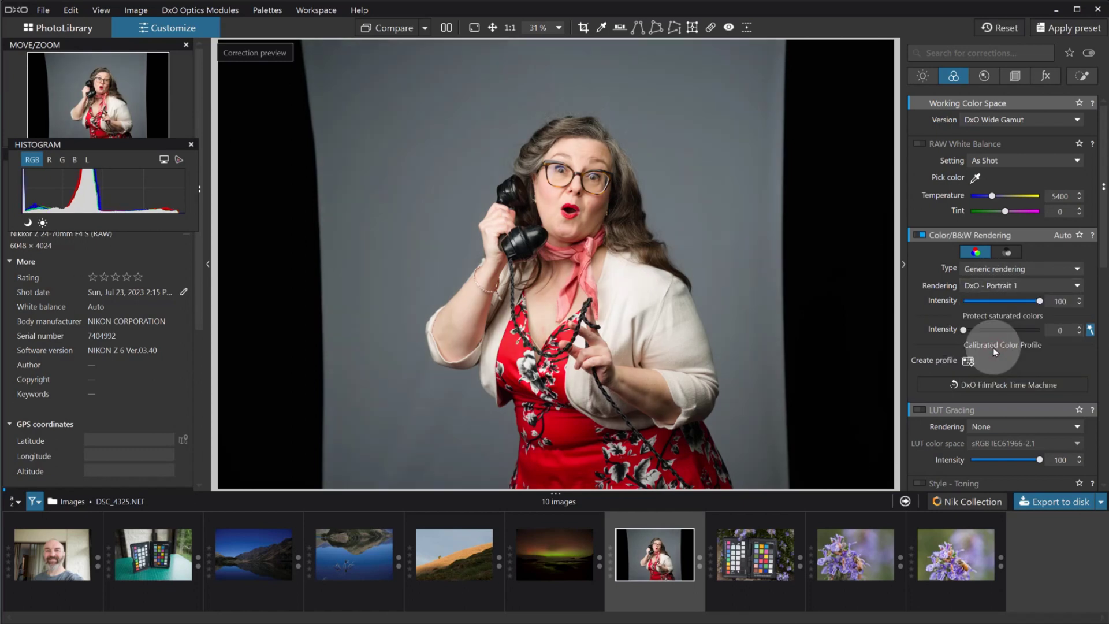
{"action": "left_click", "coordinate": [1005, 287]}
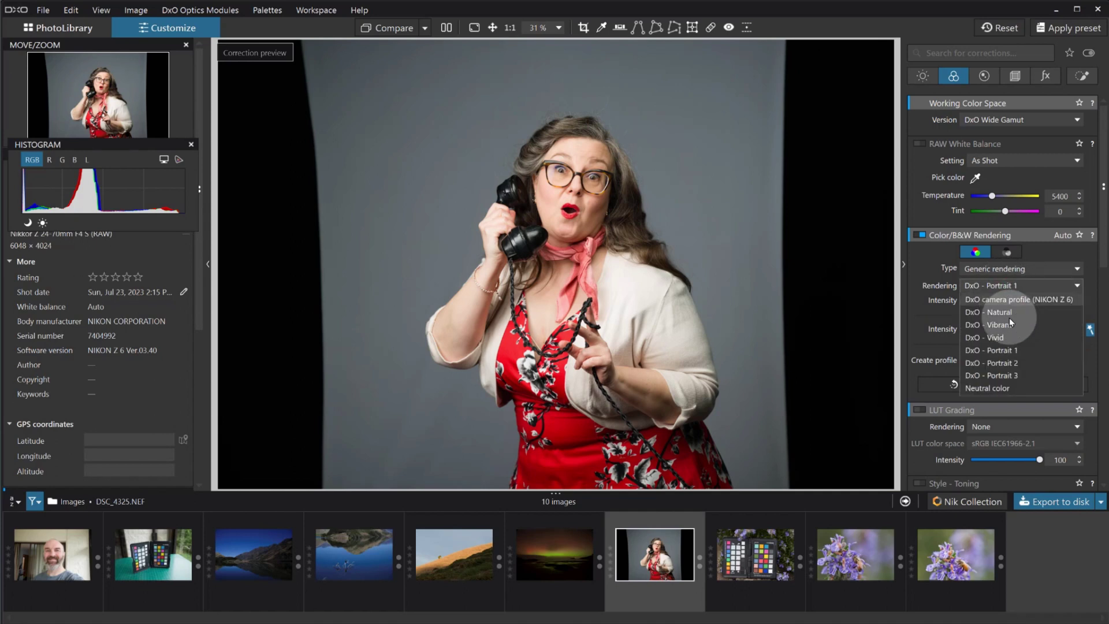
{"action": "left_click", "coordinate": [1009, 374]}
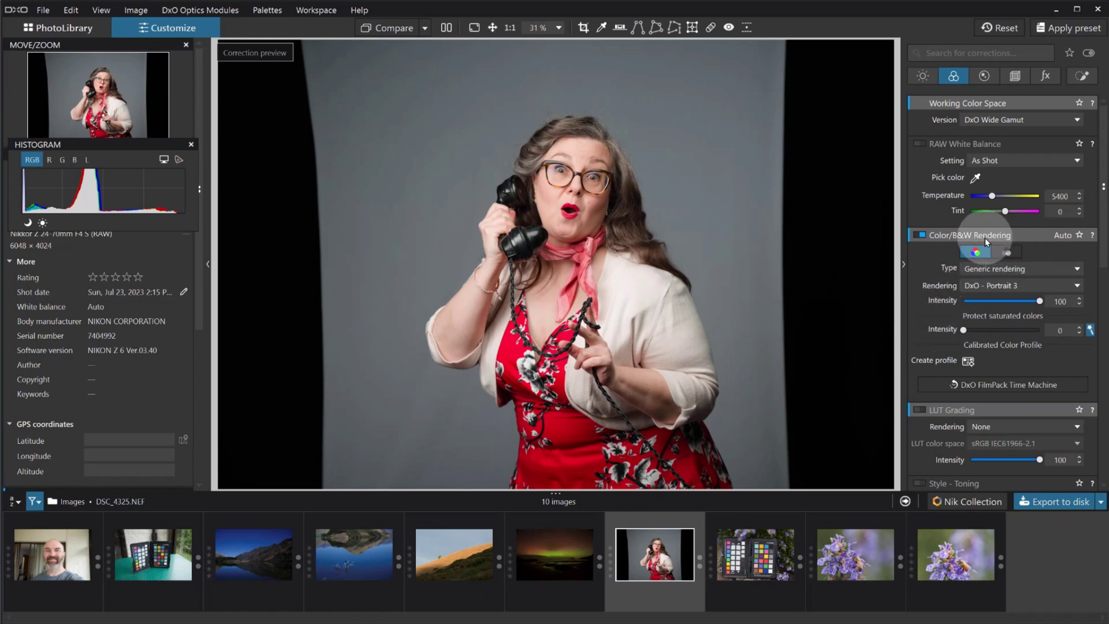
- Switch the portrait to black-and-white rendering and try DxO - B&W Faded, followed by DxO - B&W Balanced
{"action": "mouse_move", "coordinate": [993, 255]}
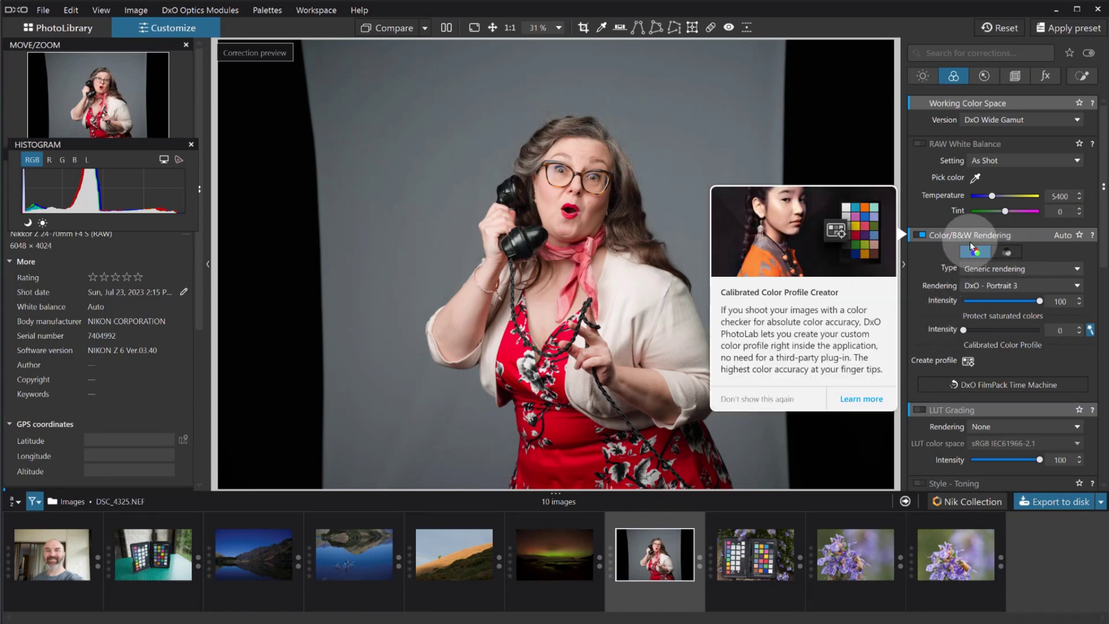
{"action": "left_click", "coordinate": [1007, 252]}
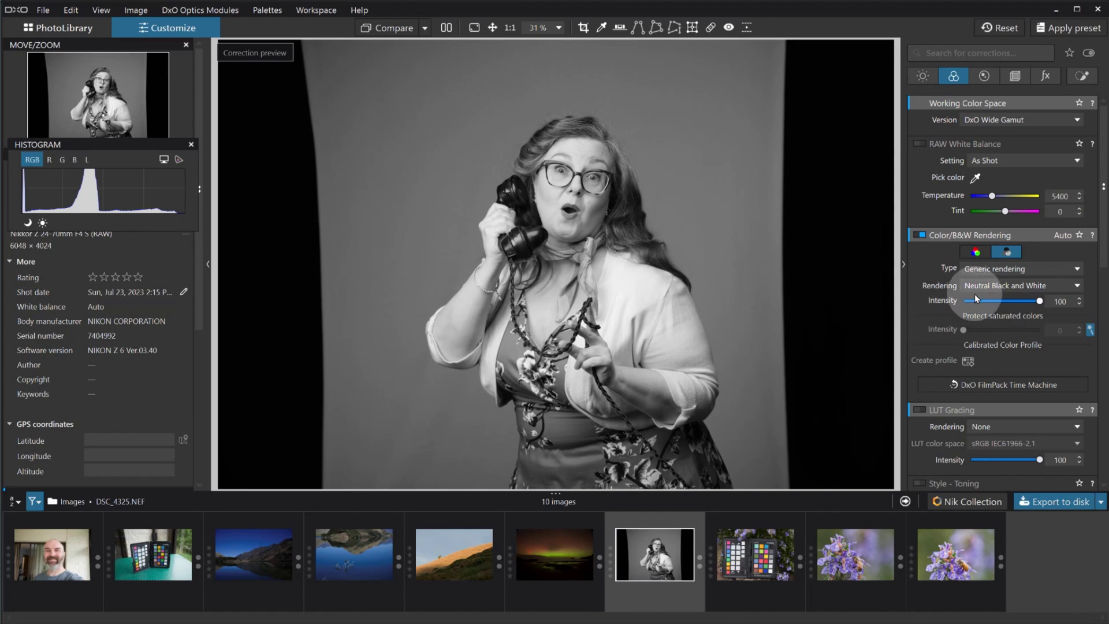
{"action": "left_click", "coordinate": [991, 287]}
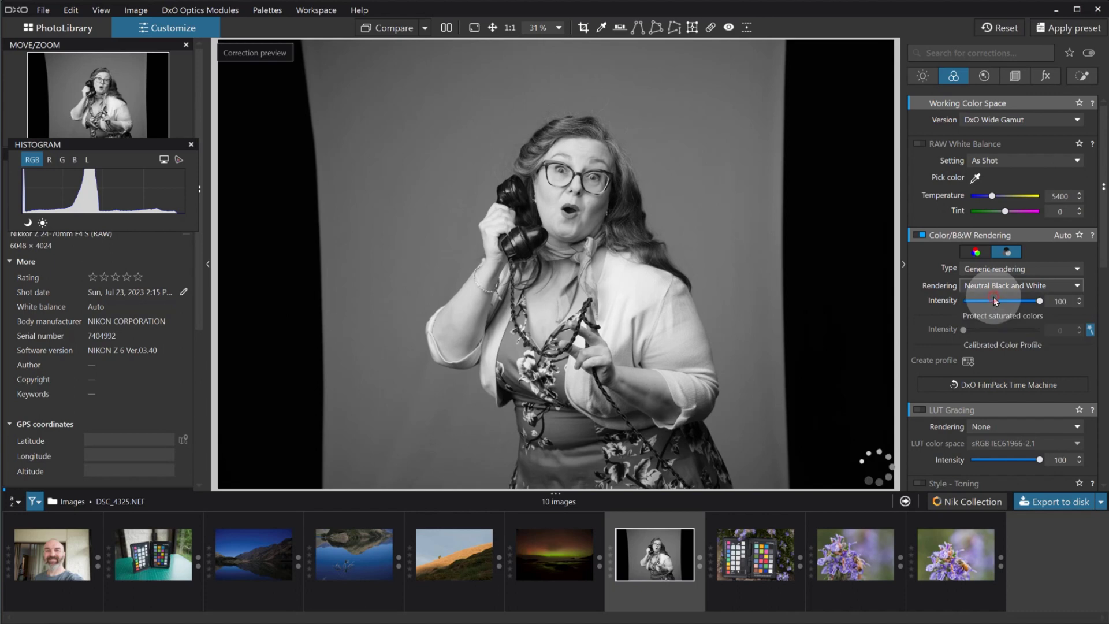
{"action": "left_click", "coordinate": [995, 299]}
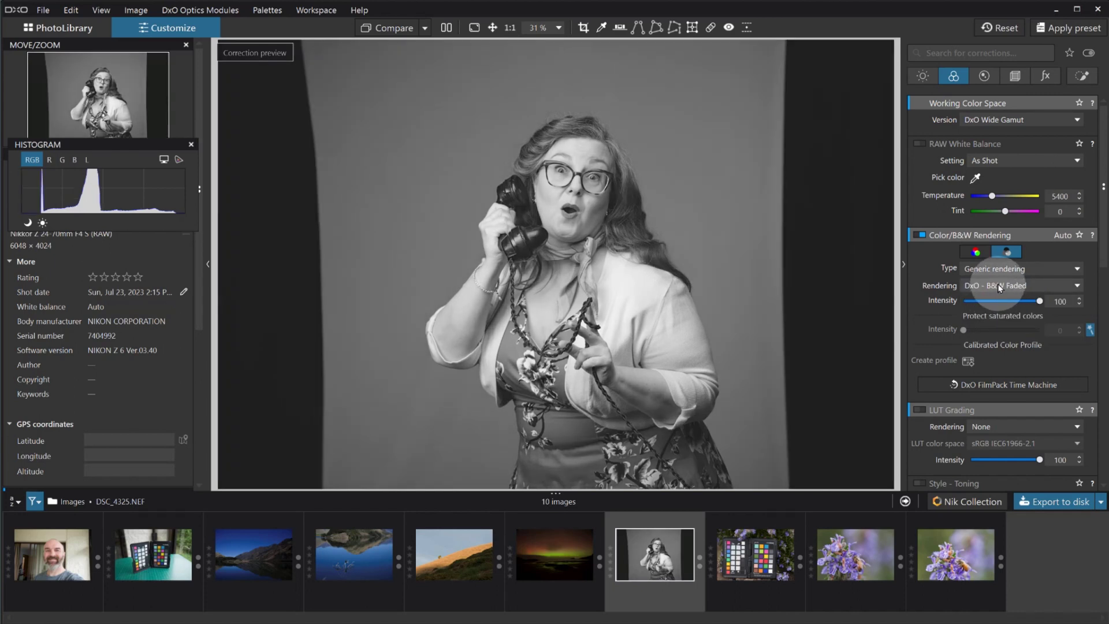
{"action": "left_click", "coordinate": [999, 287]}
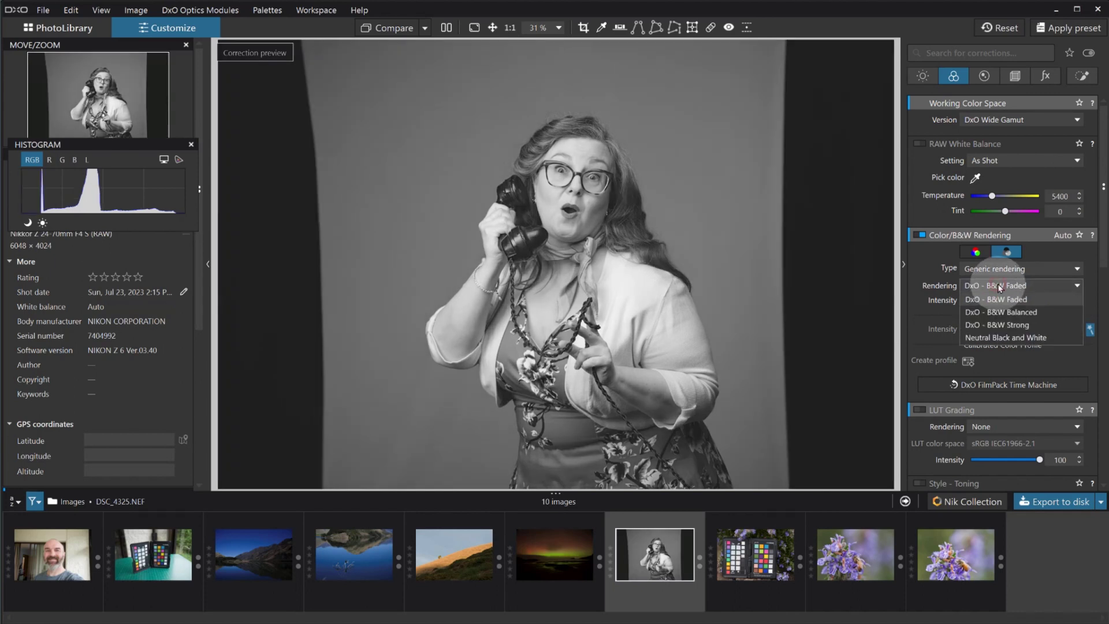
{"action": "left_click", "coordinate": [1000, 315]}
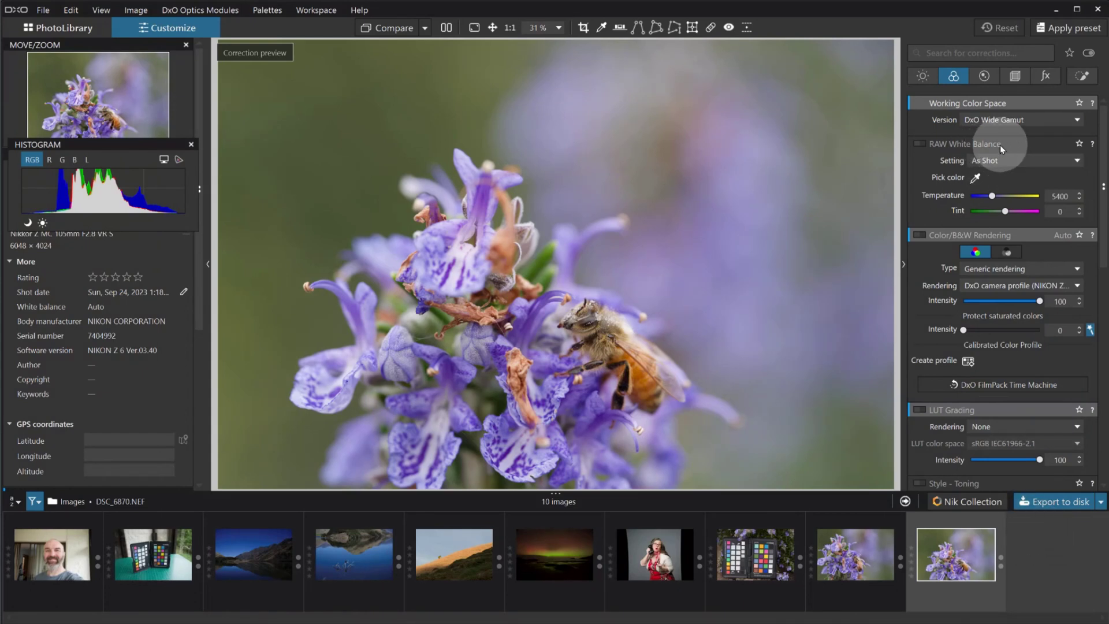
- Show the Local Adjustments for the bee photo and check the context commands offered on the image
{"action": "left_click", "coordinate": [1081, 80]}
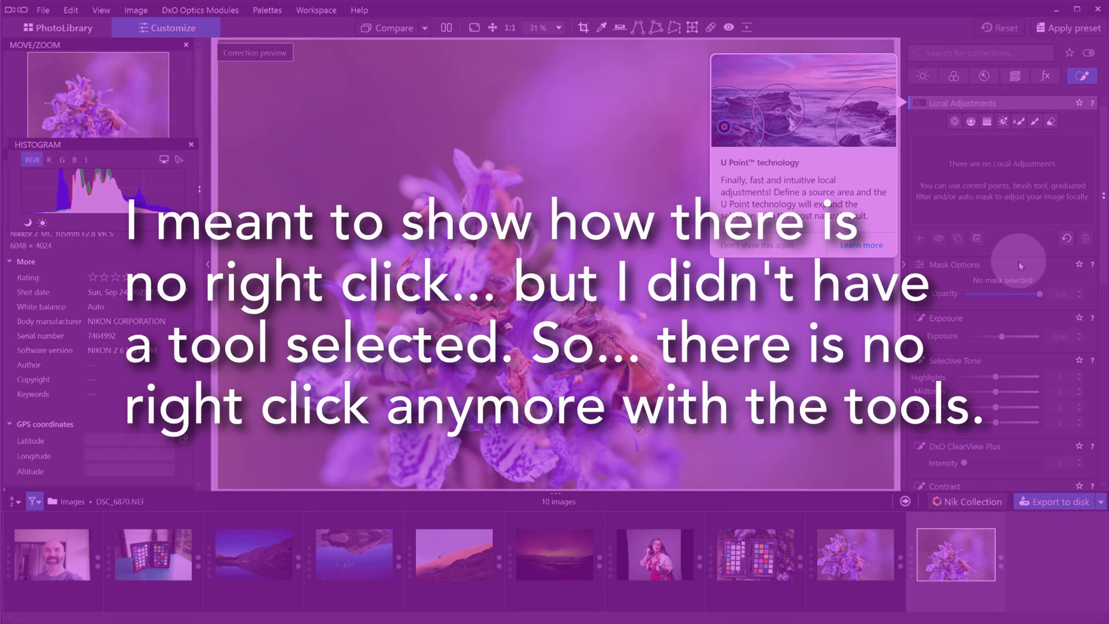
{"action": "left_click", "coordinate": [1018, 261]}
{"action": "right_click", "coordinate": [610, 269]}
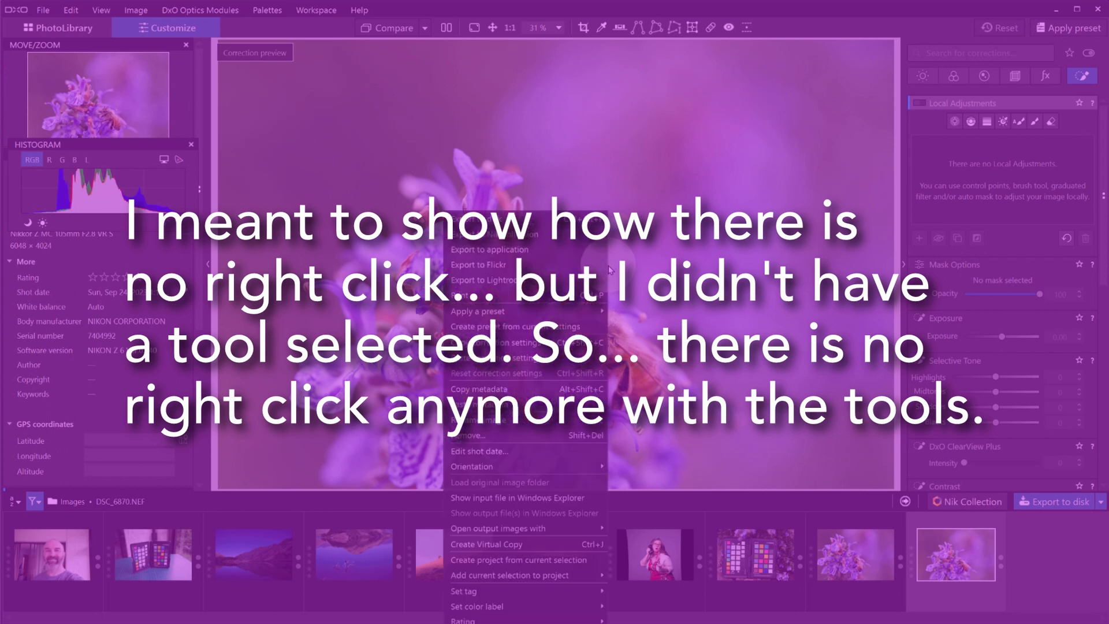
{"action": "right_click", "coordinate": [662, 246]}
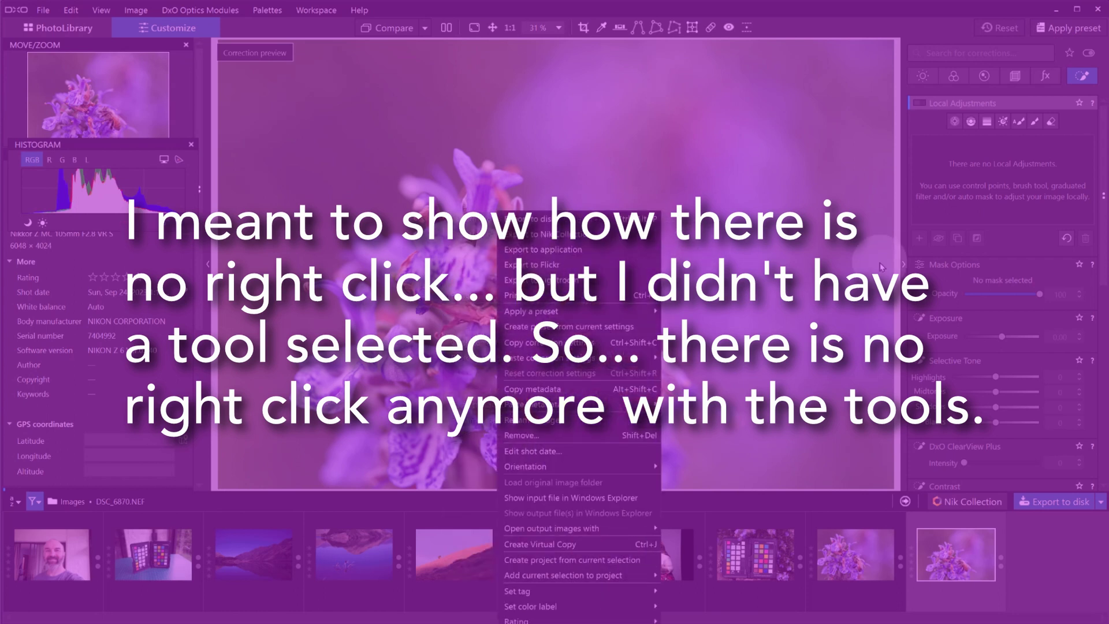
{"action": "left_click", "coordinate": [1006, 241]}
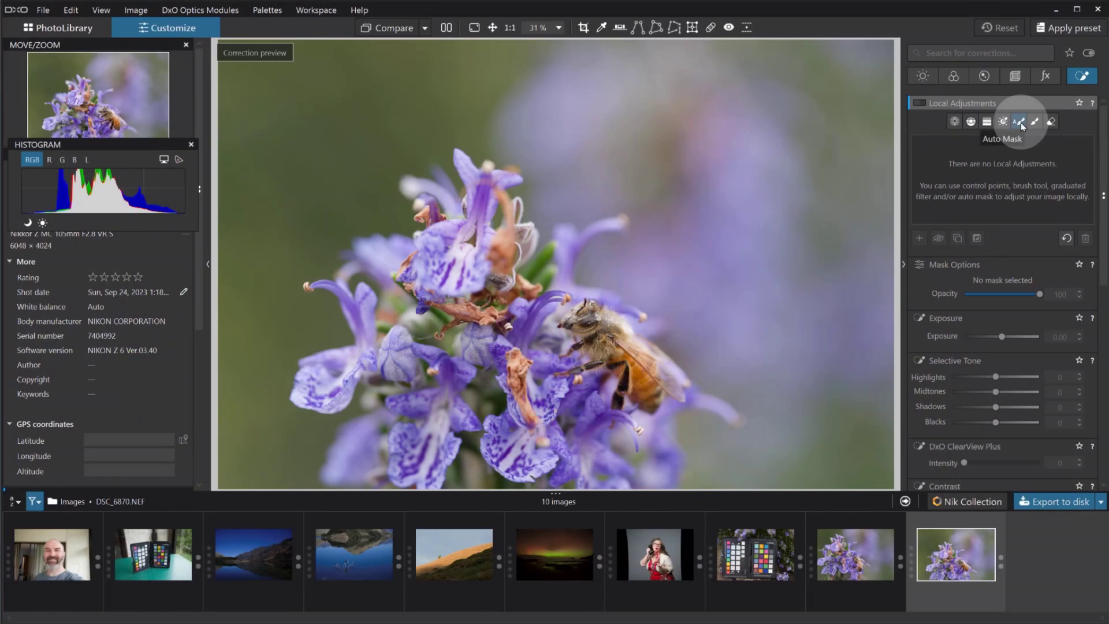
- Place a local adjustment control point on the bee's abdomen
{"action": "left_click", "coordinate": [954, 122]}
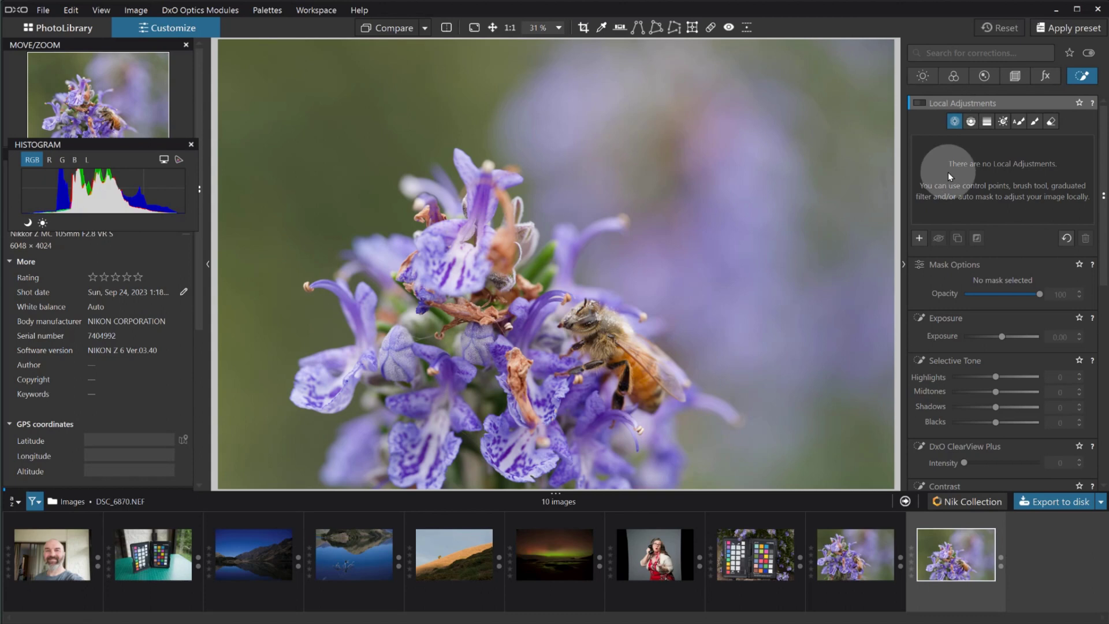
{"action": "left_click", "coordinate": [640, 383]}
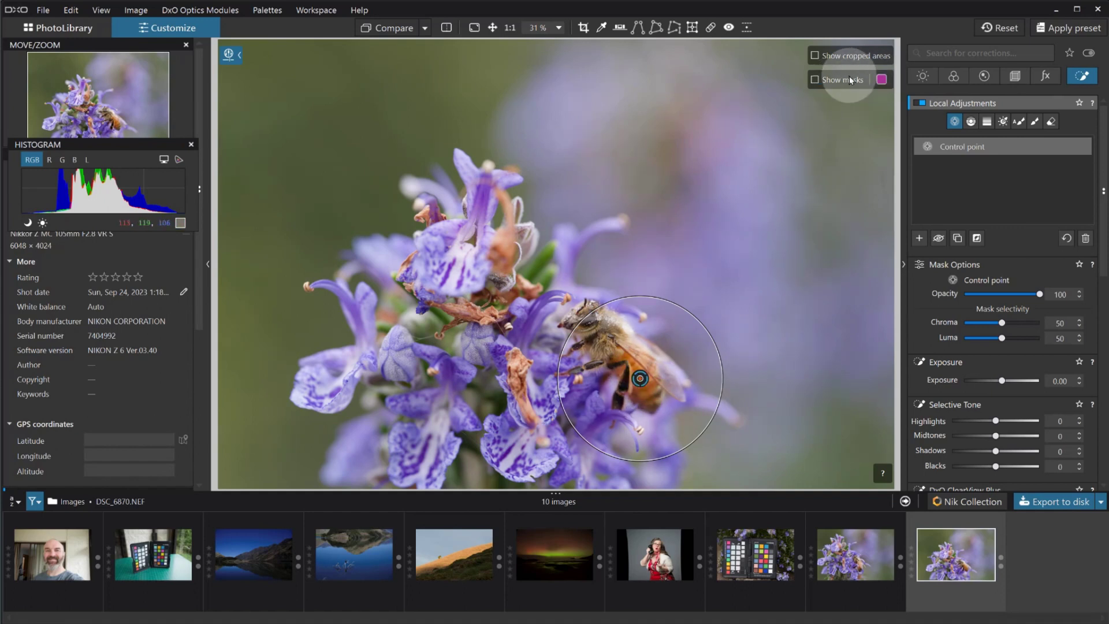
- Try a red hue for the mask display colour, and set it to a magenta with hue 301
{"action": "left_click", "coordinate": [879, 79]}
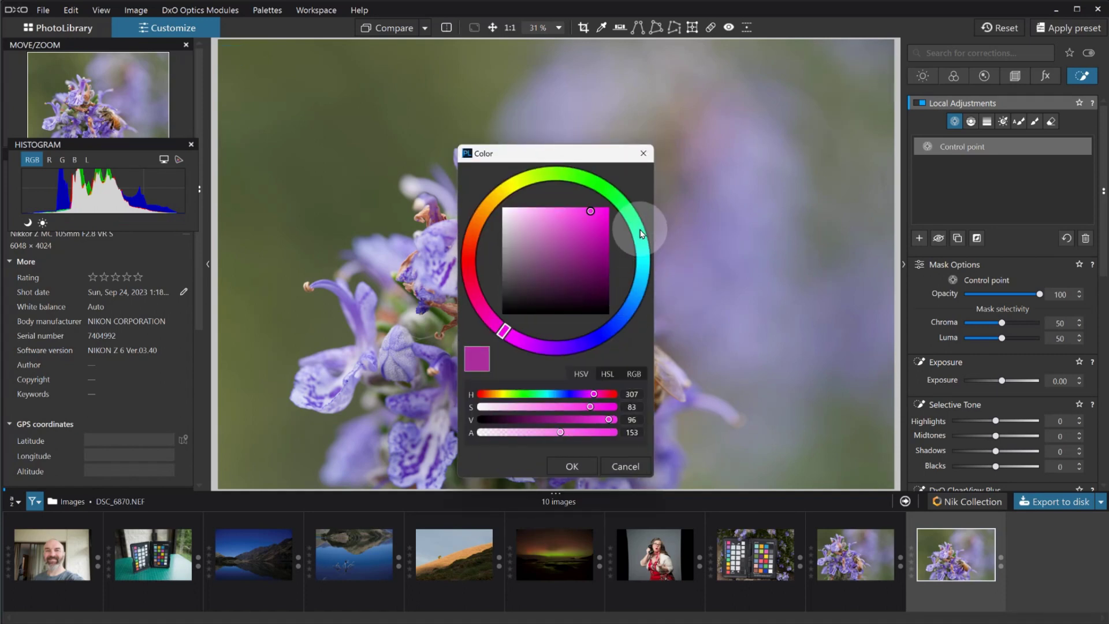
{"action": "left_click", "coordinate": [473, 283]}
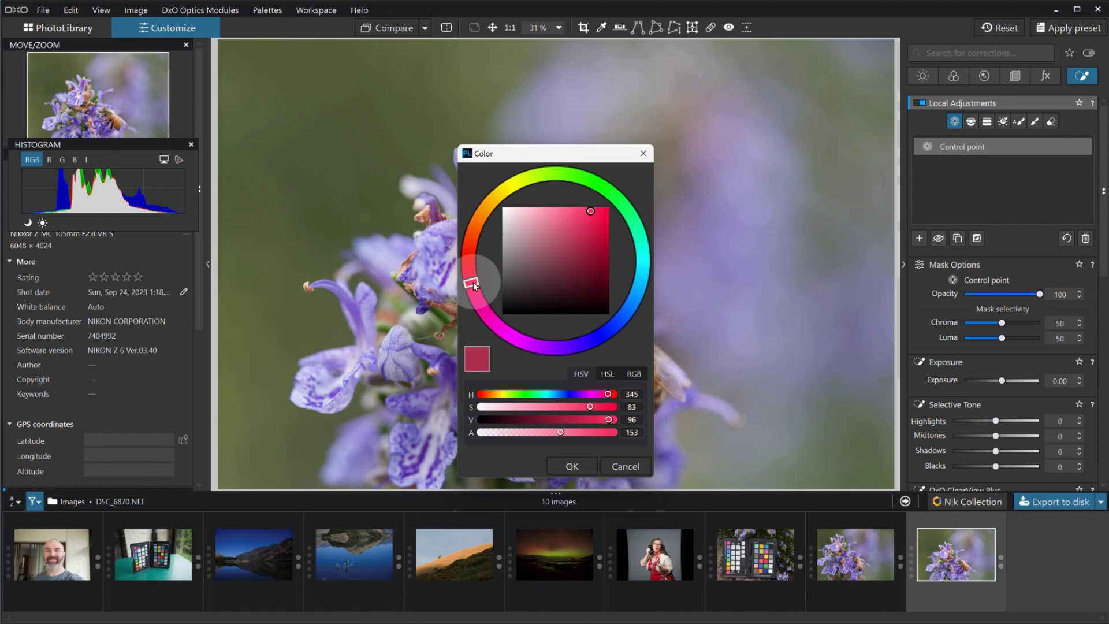
{"action": "left_click_drag", "start_coordinate": [472, 275], "coordinate": [512, 340]}
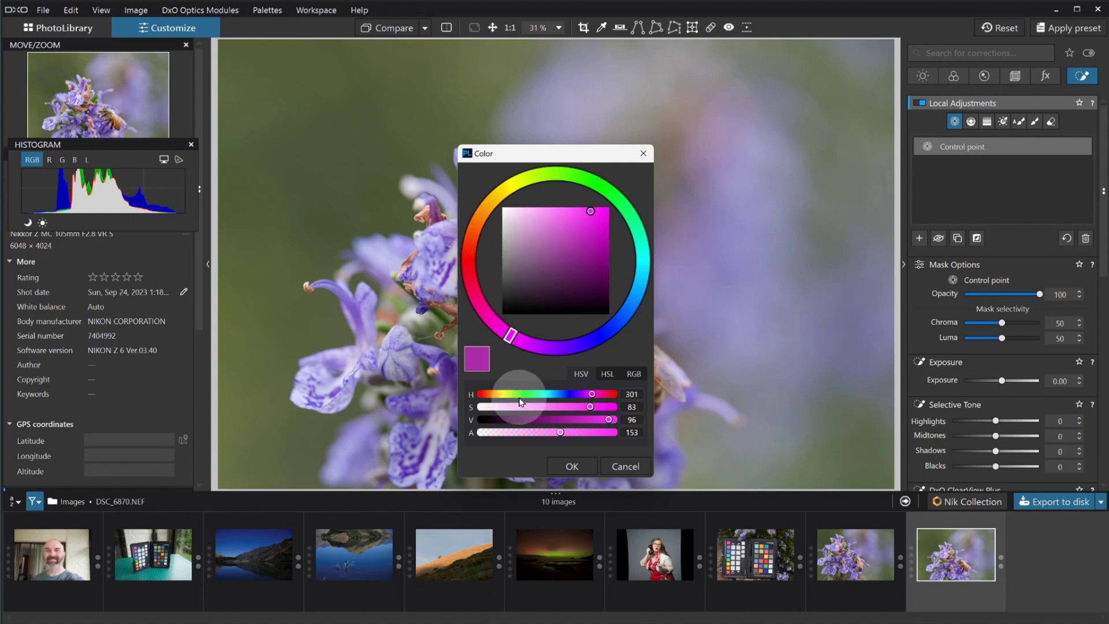
{"action": "left_click", "coordinate": [580, 466]}
- Set the bee control point's Selective Tone to Midtones 39, Shadows 20 and Blacks -19
{"action": "mouse_move", "coordinate": [639, 379]}
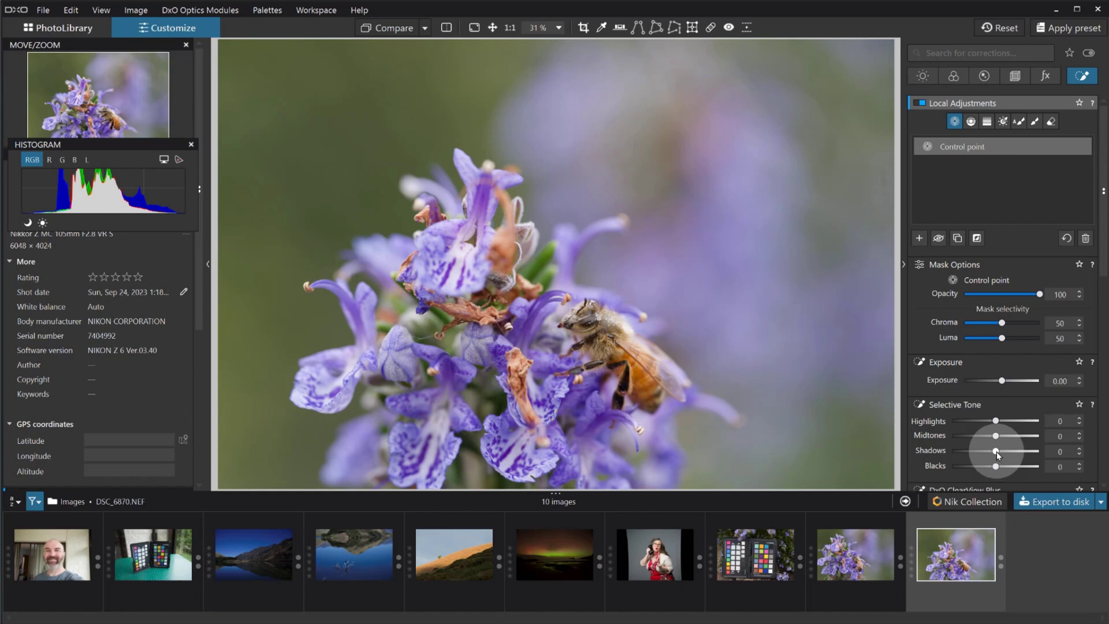
{"action": "left_click_drag", "start_coordinate": [996, 466], "coordinate": [1005, 450]}
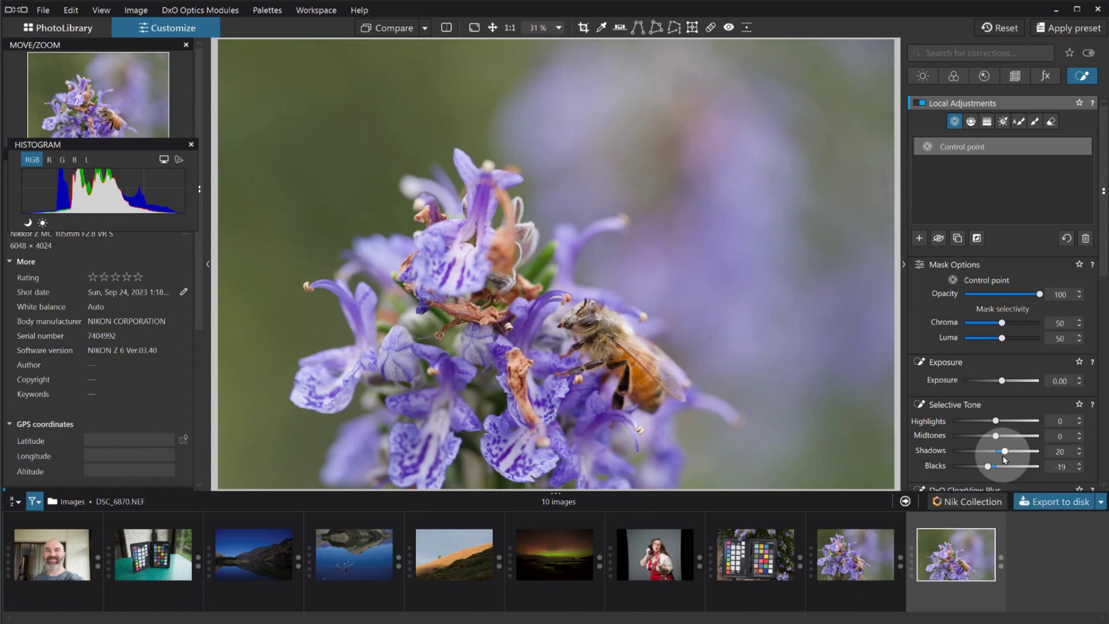
{"action": "mouse_move", "coordinate": [995, 436]}
{"action": "left_mouse_down"}
{"action": "mouse_move", "coordinate": [1029, 441]}
{"action": "mouse_move", "coordinate": [1012, 438]}
{"action": "left_mouse_up"}
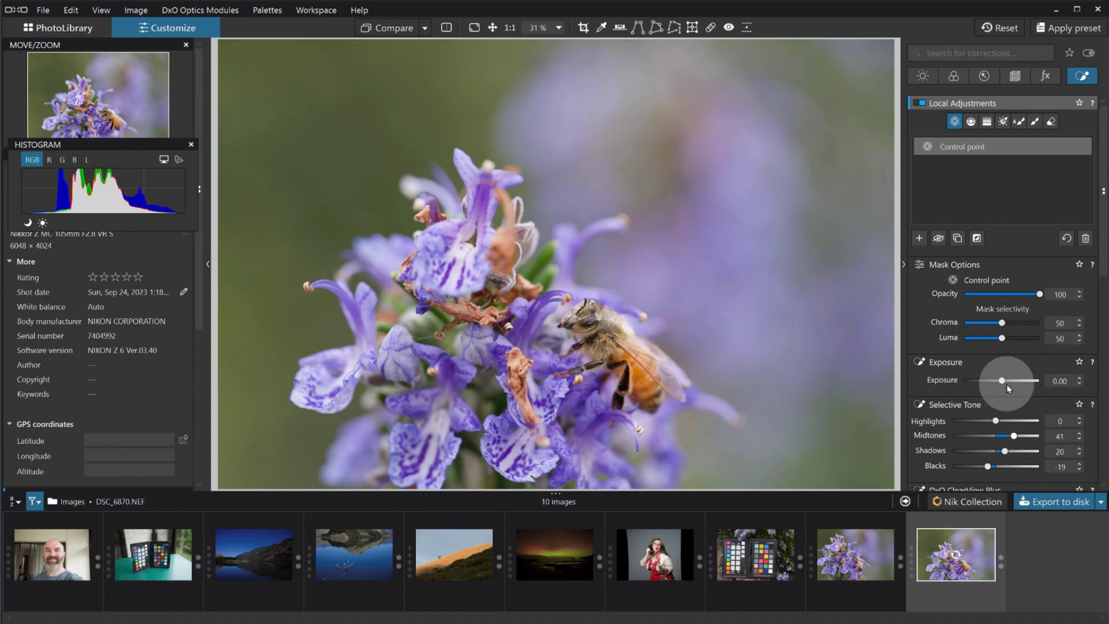
- In the control point's HSL adjustment, set the yellow channel's saturation to 13 and the orange channel's saturation to -45
{"action": "left_click_drag", "start_coordinate": [1103, 249], "coordinate": [1103, 391]}
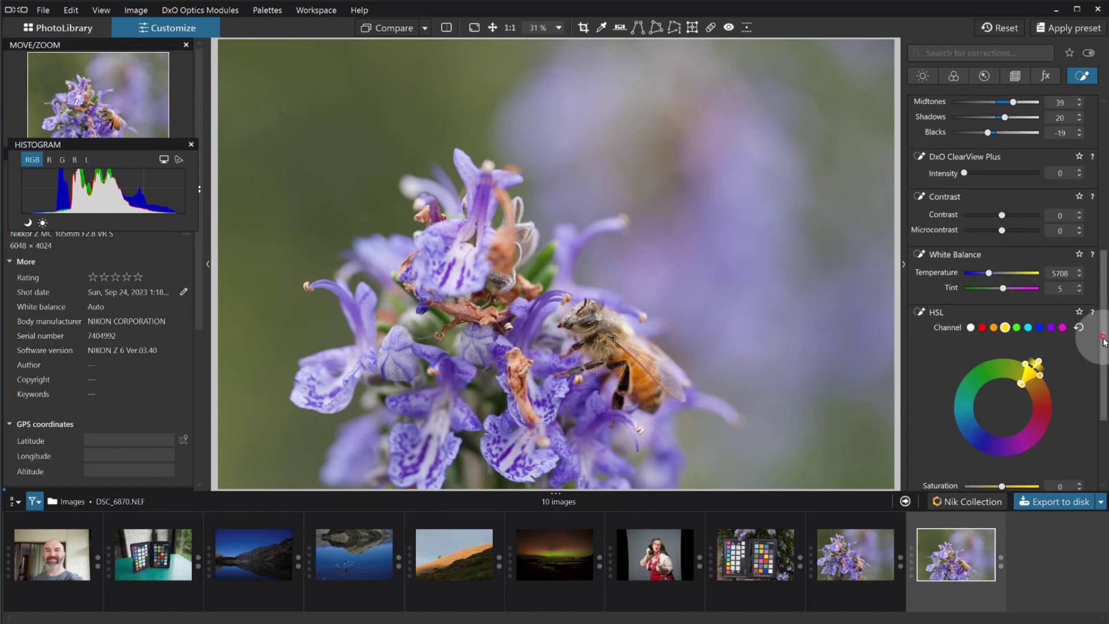
{"action": "left_click_drag", "start_coordinate": [1102, 334], "coordinate": [1103, 358]}
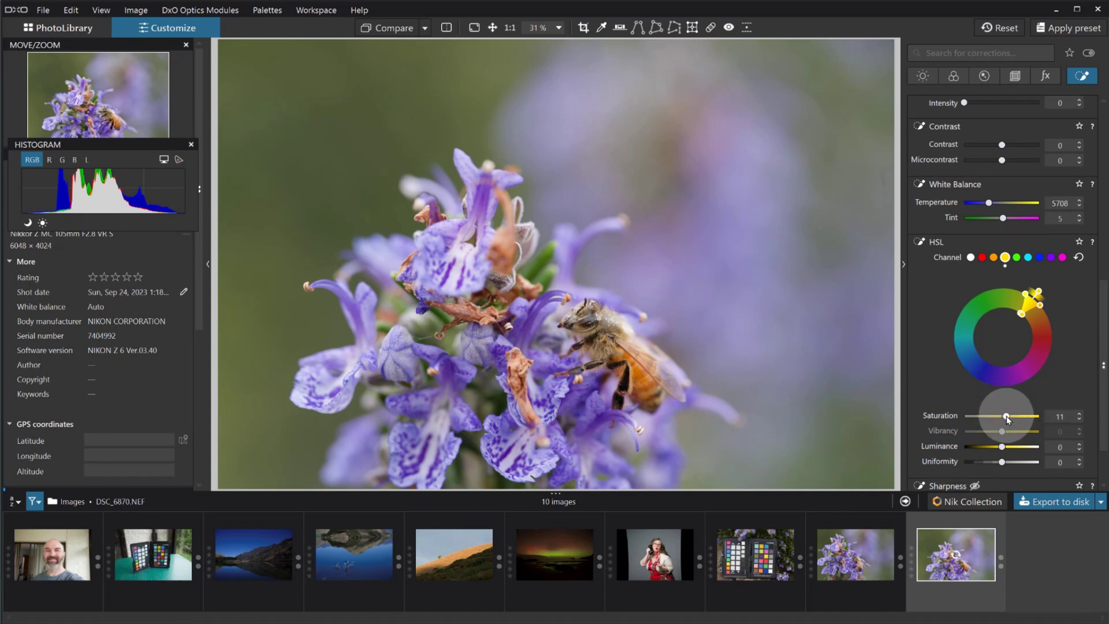
{"action": "mouse_move", "coordinate": [1001, 417]}
{"action": "left_mouse_down"}
{"action": "mouse_move", "coordinate": [1017, 417]}
{"action": "mouse_move", "coordinate": [1006, 419]}
{"action": "left_mouse_up"}
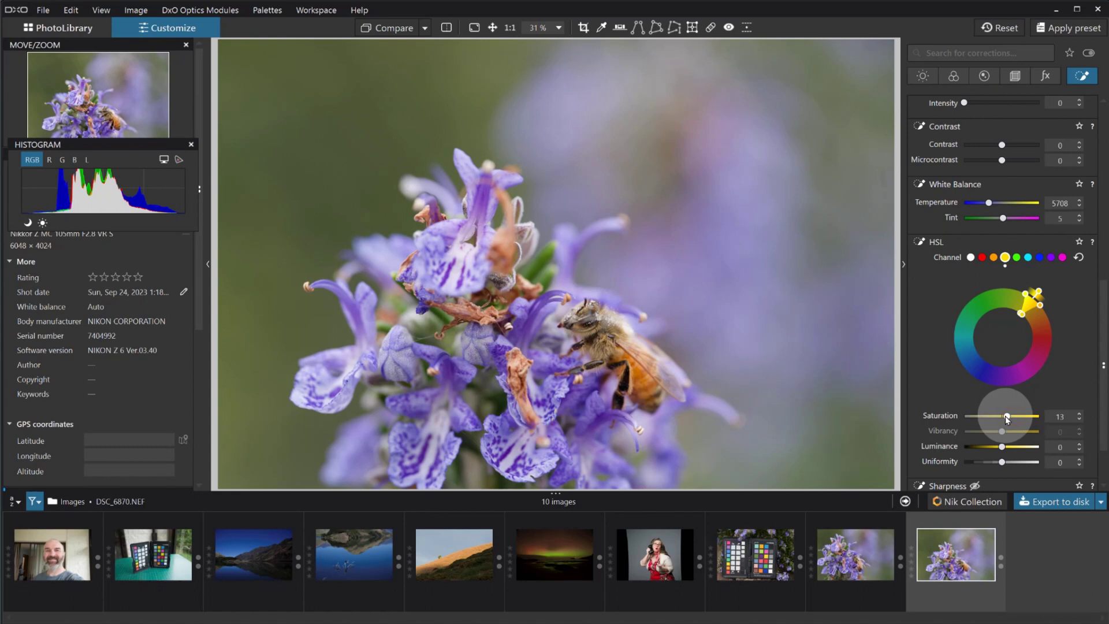
{"action": "left_click", "coordinate": [993, 258]}
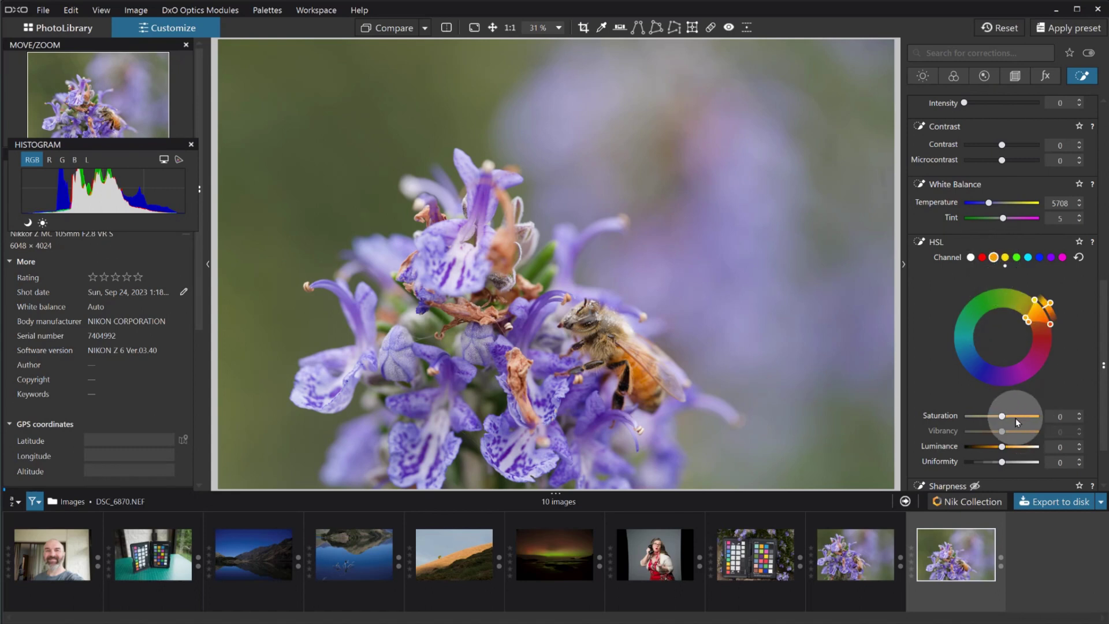
{"action": "left_click_drag", "start_coordinate": [1003, 417], "coordinate": [1015, 417]}
{"action": "left_click", "coordinate": [986, 415]}
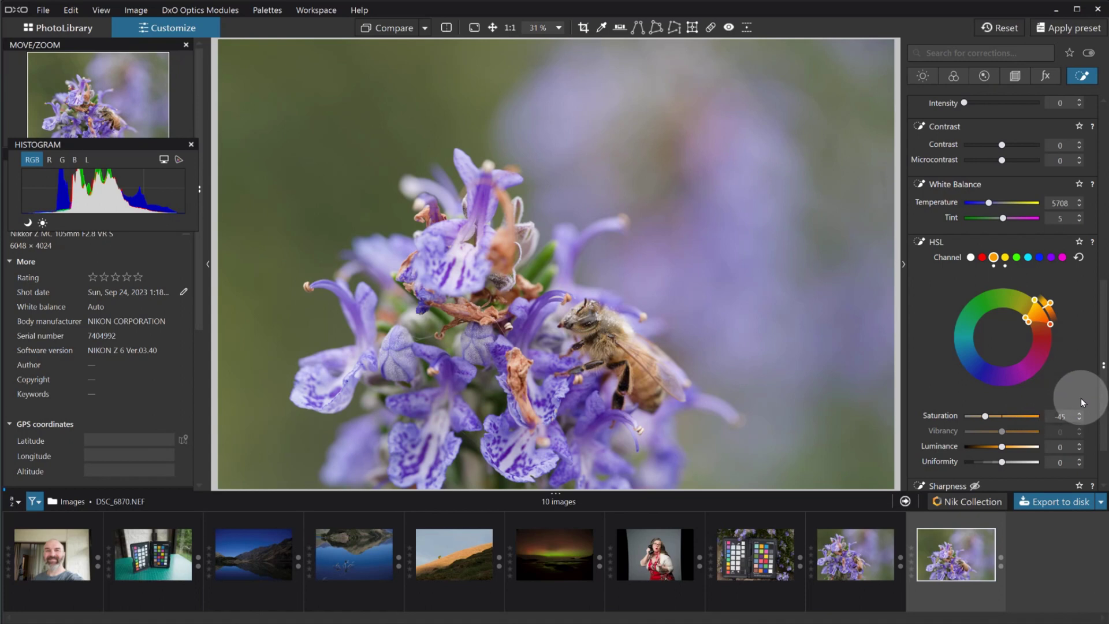
- Set the bee control point's Microcontrast to 20
{"action": "scroll", "coordinate": [1102, 344], "scroll_direction": "up", "scroll_amount": 1}
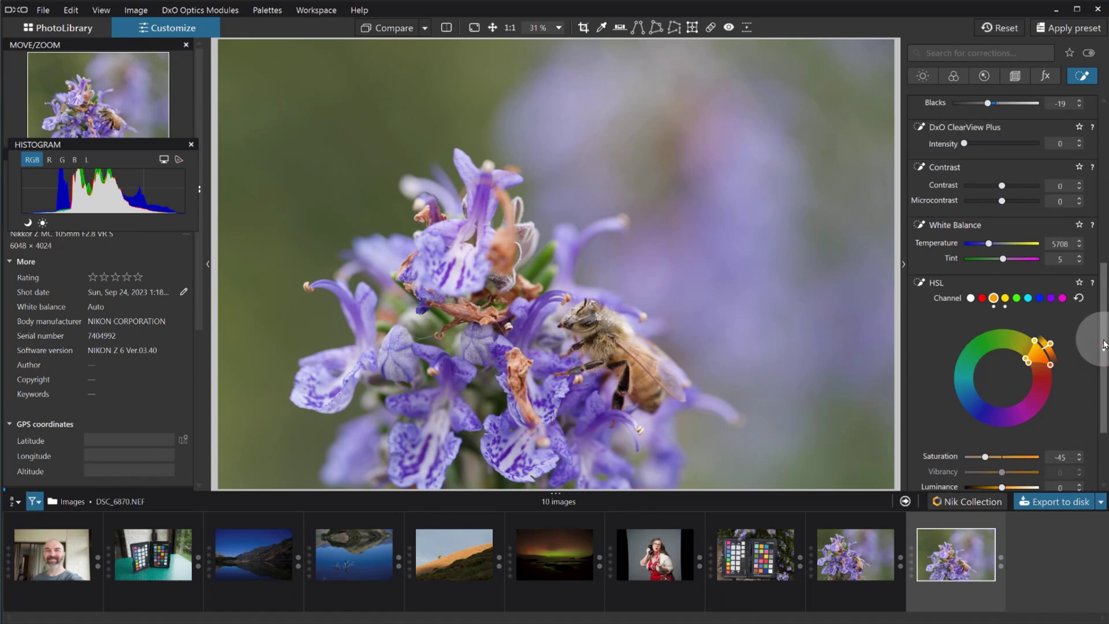
{"action": "scroll", "coordinate": [1097, 329], "scroll_direction": "up", "scroll_amount": 3}
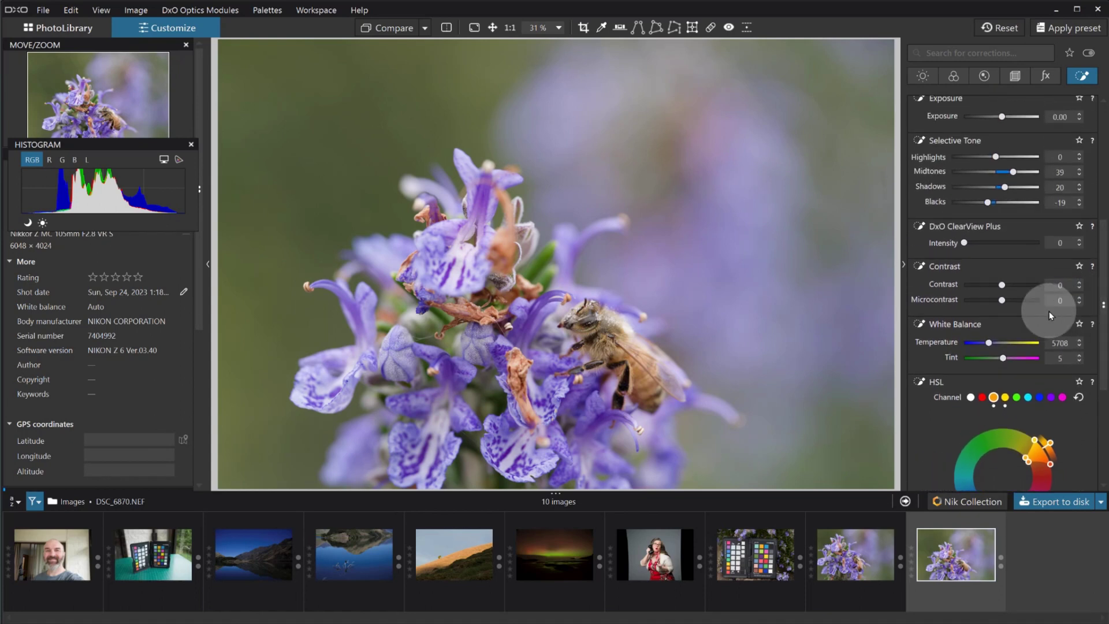
{"action": "left_click", "coordinate": [1010, 299]}
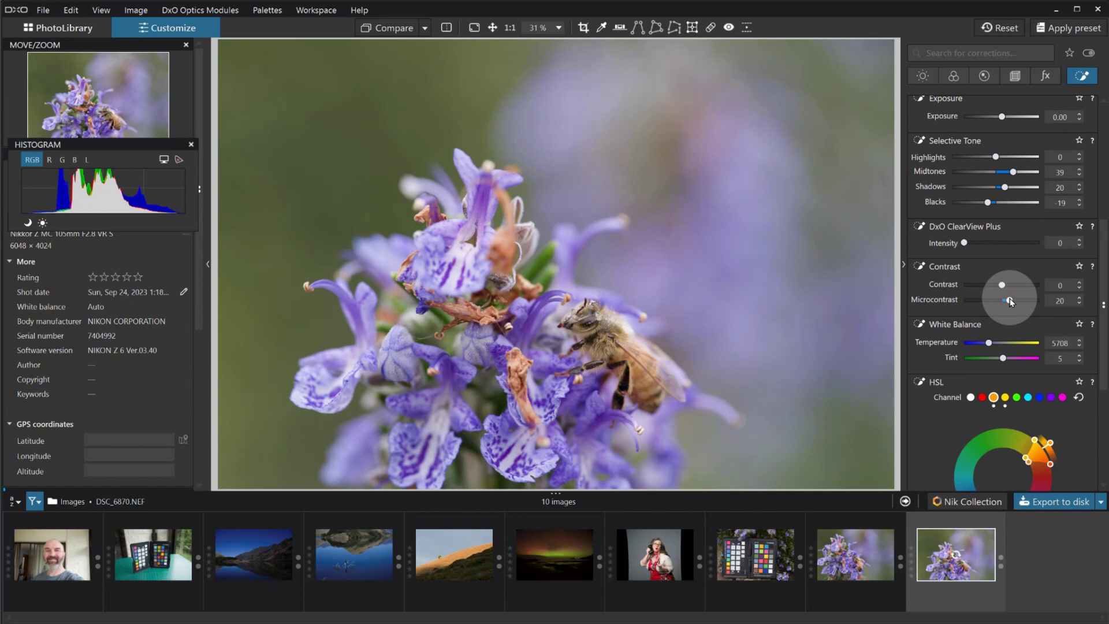
{"action": "scroll", "coordinate": [1102, 358], "scroll_direction": "down", "scroll_amount": 3}
{"action": "scroll", "coordinate": [1103, 361], "scroll_direction": "down", "scroll_amount": 2}
{"action": "left_click", "coordinate": [1000, 361]}
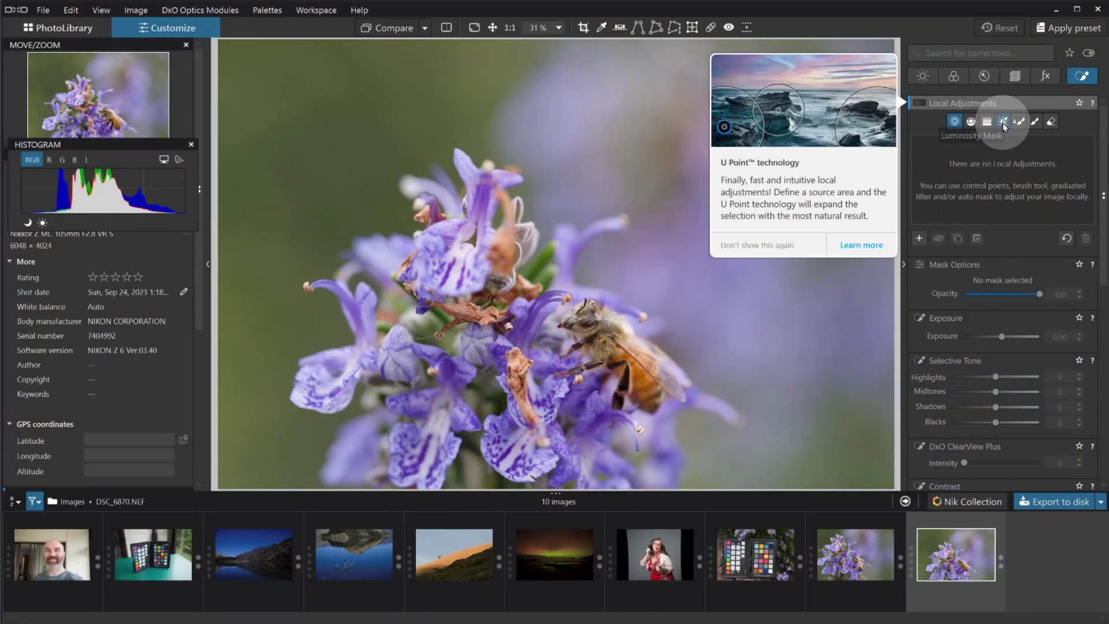
- Create a luminosity mask sampled from the dark green background, switch it to tonal zone 2 and lower its exposure slightly
{"action": "left_click", "coordinate": [1003, 123]}
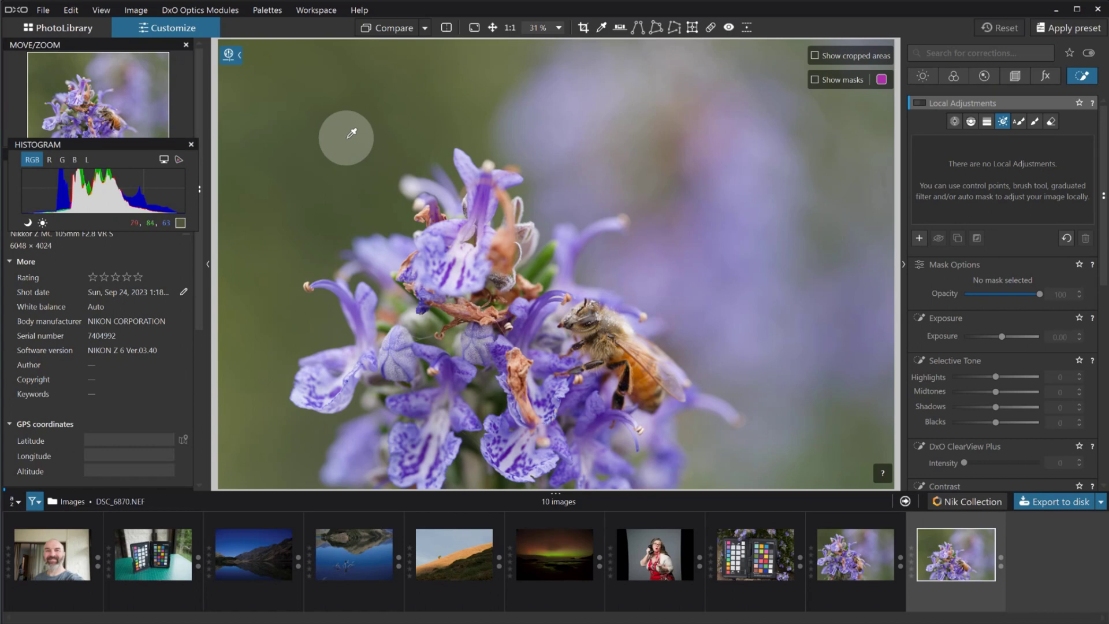
{"action": "left_click", "coordinate": [335, 118]}
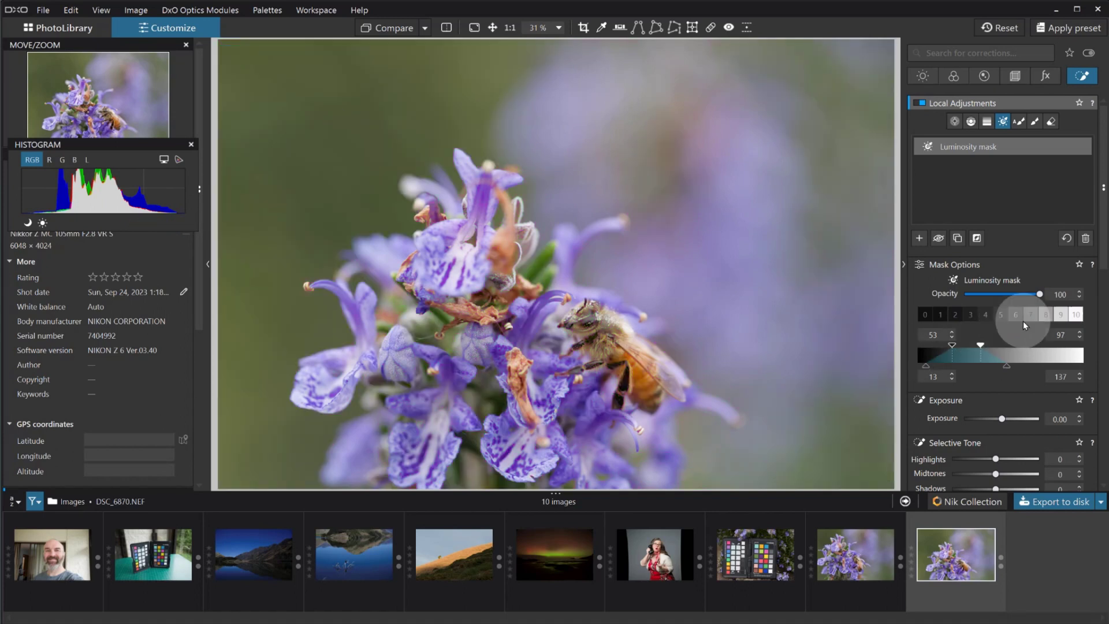
{"action": "left_click", "coordinate": [970, 315]}
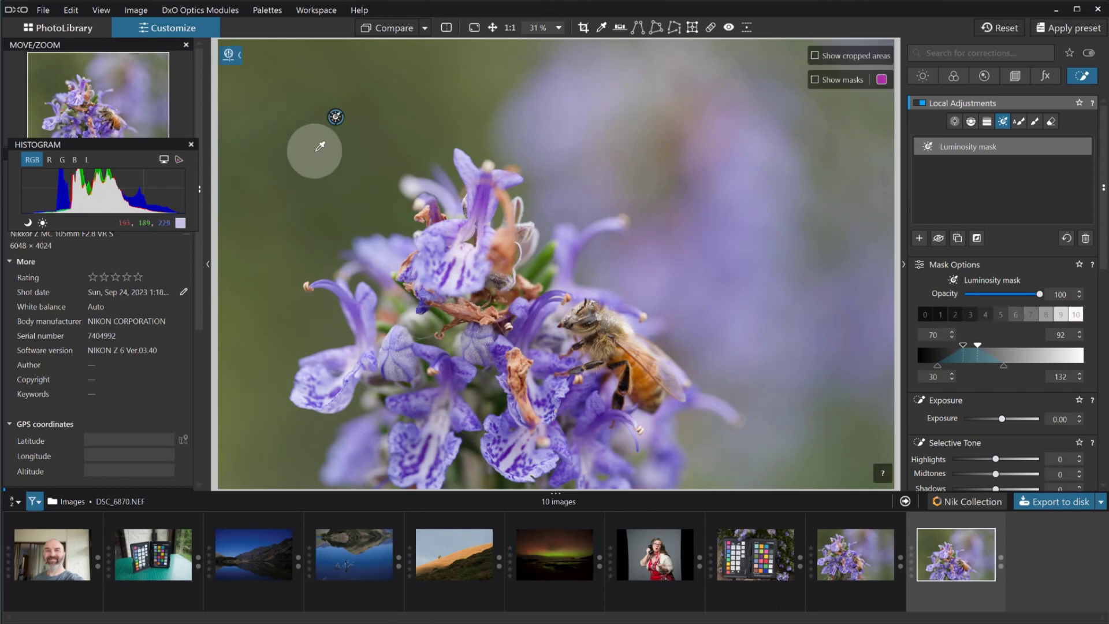
{"action": "mouse_move", "coordinate": [336, 119]}
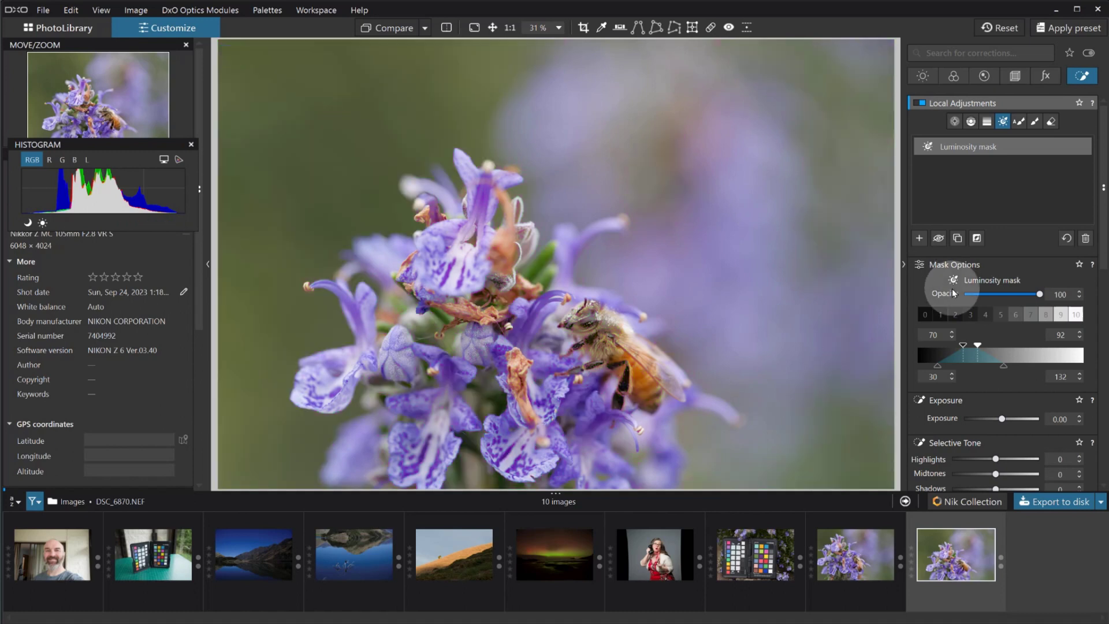
{"action": "left_click", "coordinate": [957, 315]}
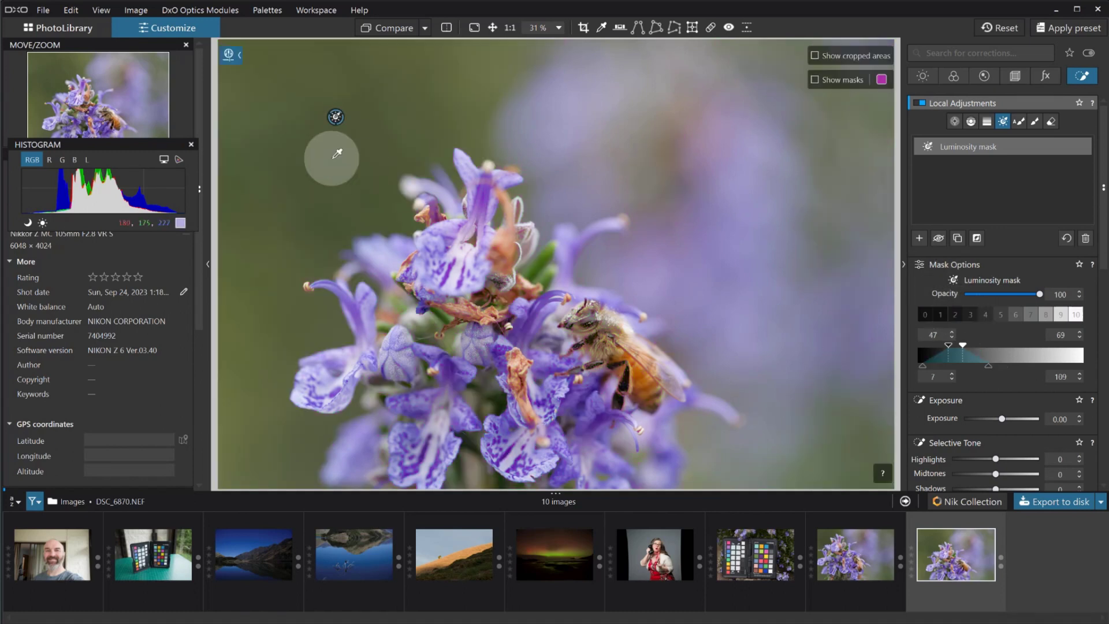
{"action": "mouse_move", "coordinate": [335, 121]}
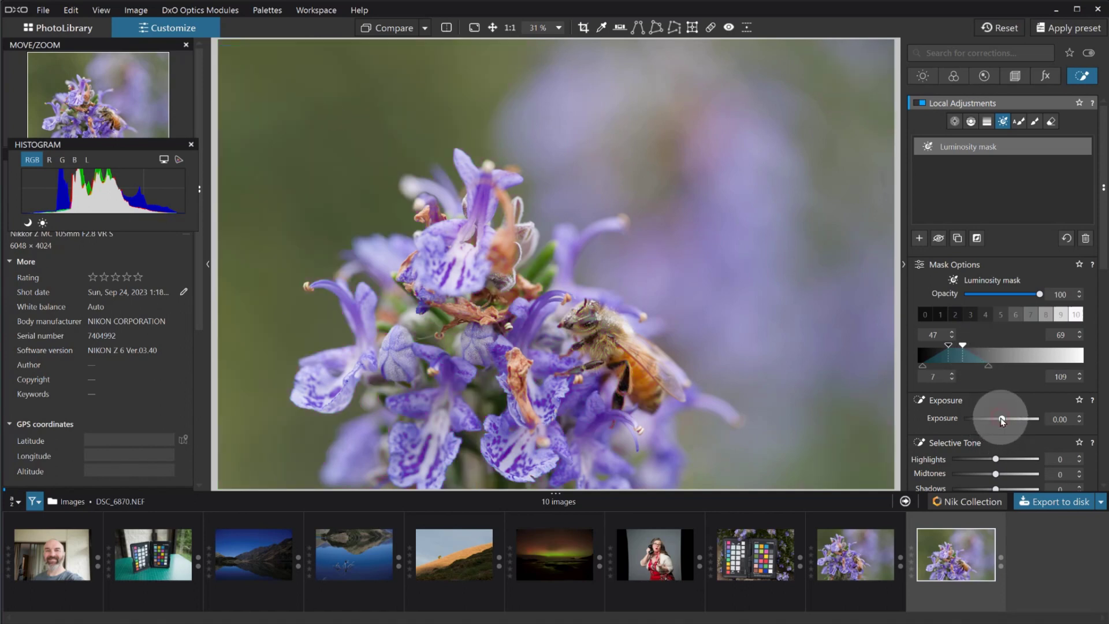
{"action": "left_click_drag", "start_coordinate": [1002, 419], "coordinate": [997, 419]}
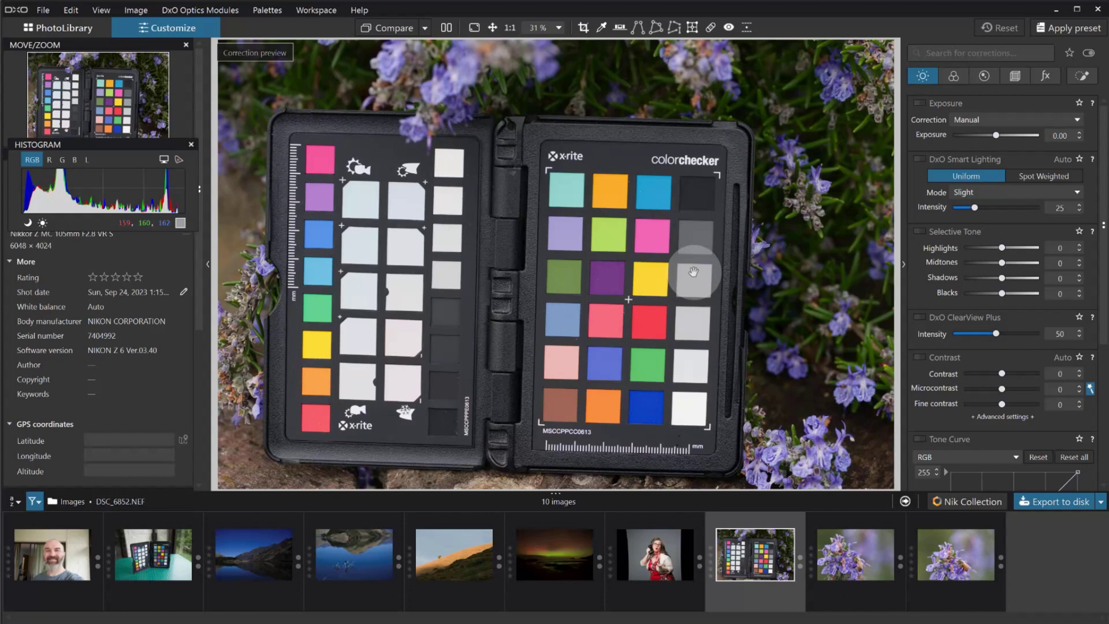
- Start creating a calibrated color profile from the ColorChecker photo, keeping Calibrite ColorChecker Passport Photo 2 as the chart type
{"action": "left_click", "coordinate": [952, 76]}
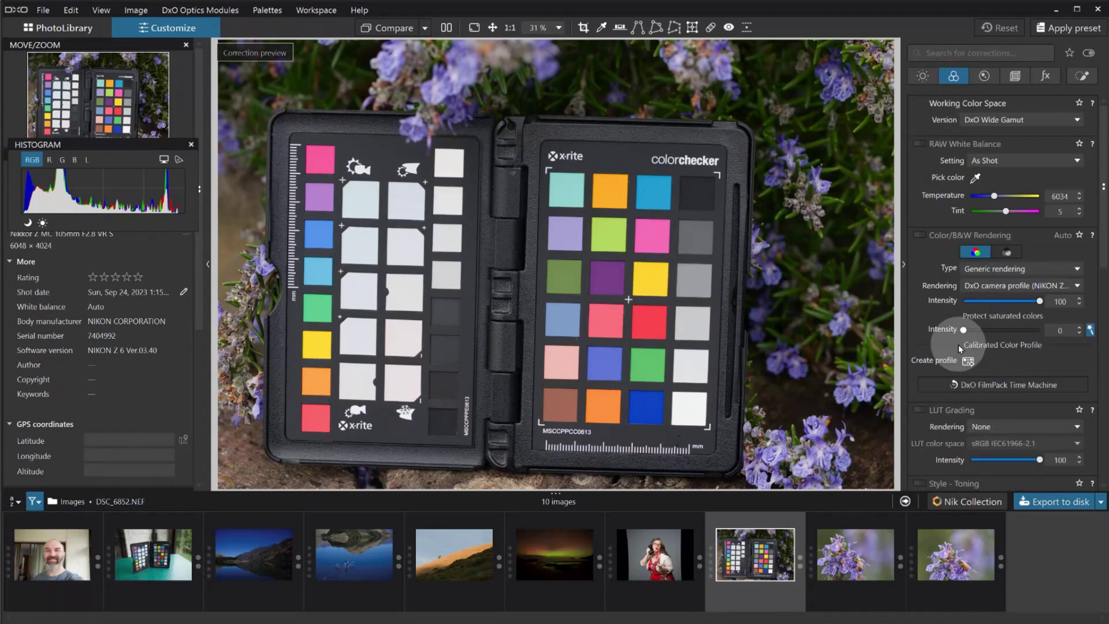
{"action": "left_click", "coordinate": [968, 361]}
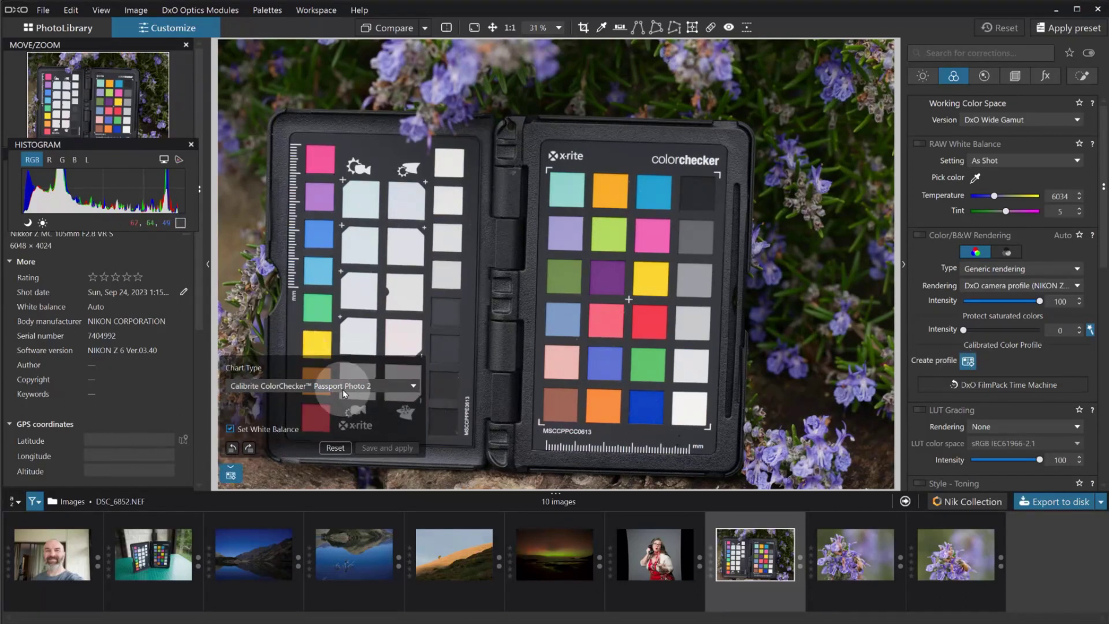
{"action": "left_click", "coordinate": [322, 385]}
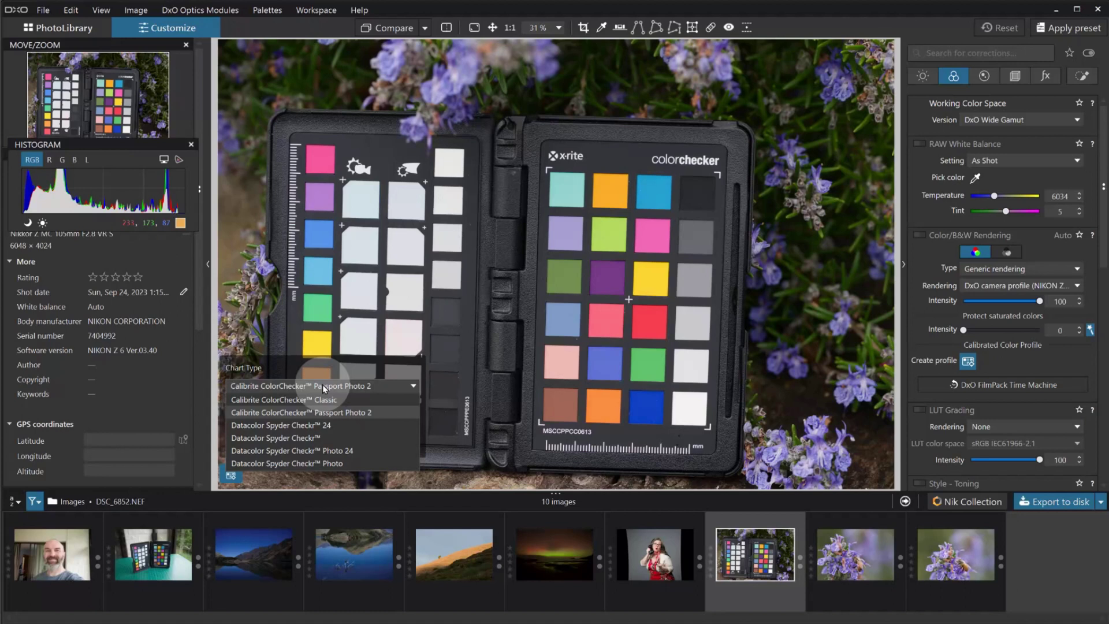
{"action": "left_click", "coordinate": [322, 385]}
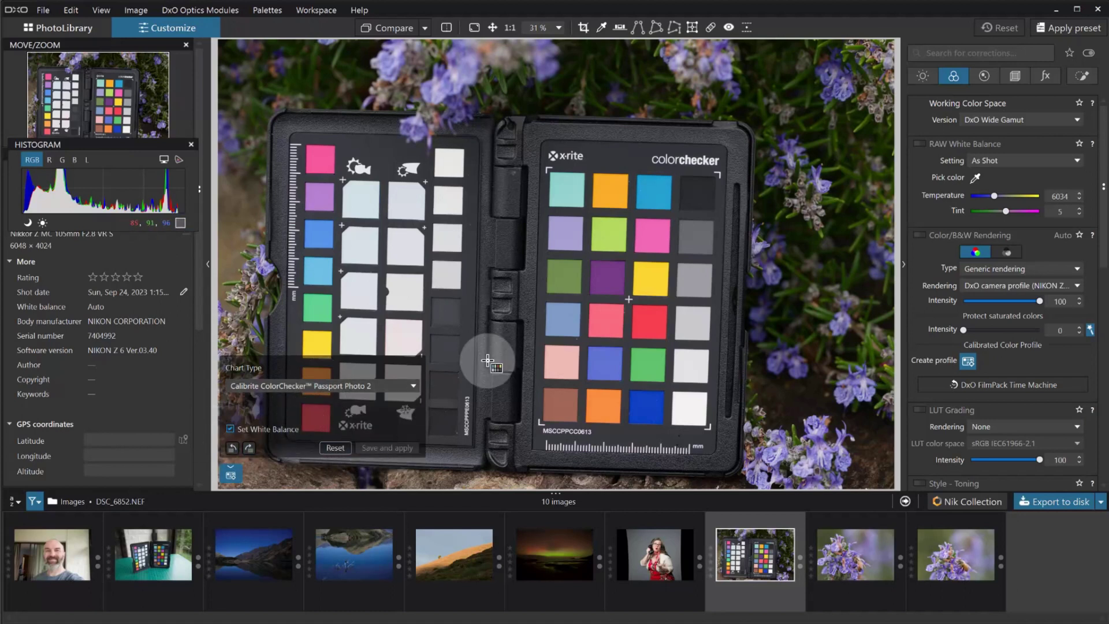
- Place the patch grid over the 24-patch chart page, rotate it 90° left and align its four corners with the patches
{"action": "left_click_drag", "start_coordinate": [533, 167], "coordinate": [654, 477]}
{"action": "left_click", "coordinate": [249, 453]}
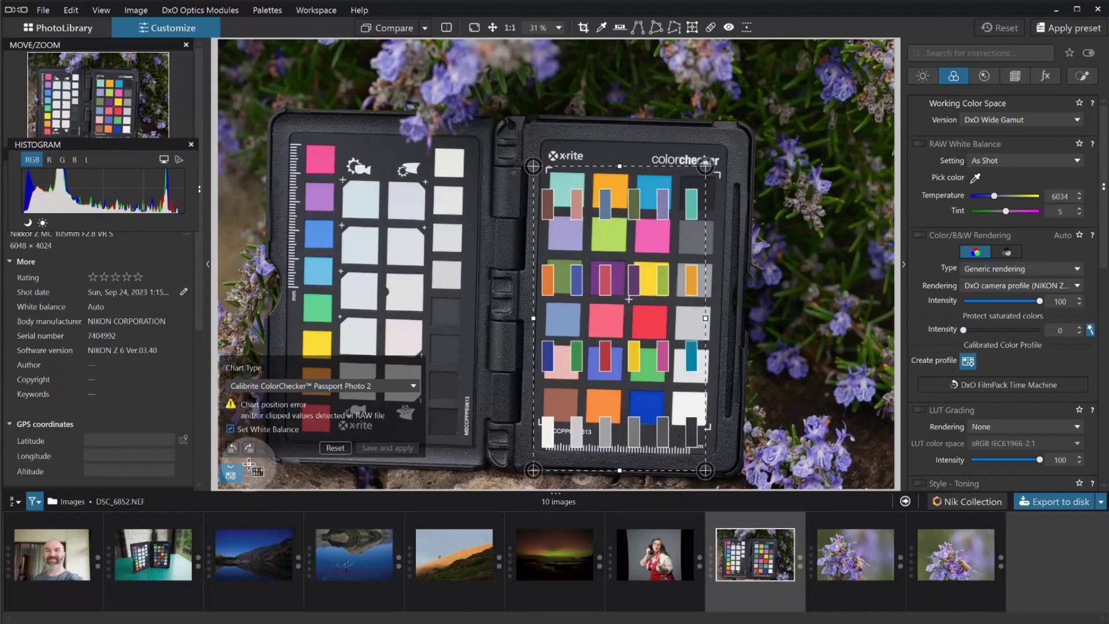
{"action": "left_click", "coordinate": [232, 448]}
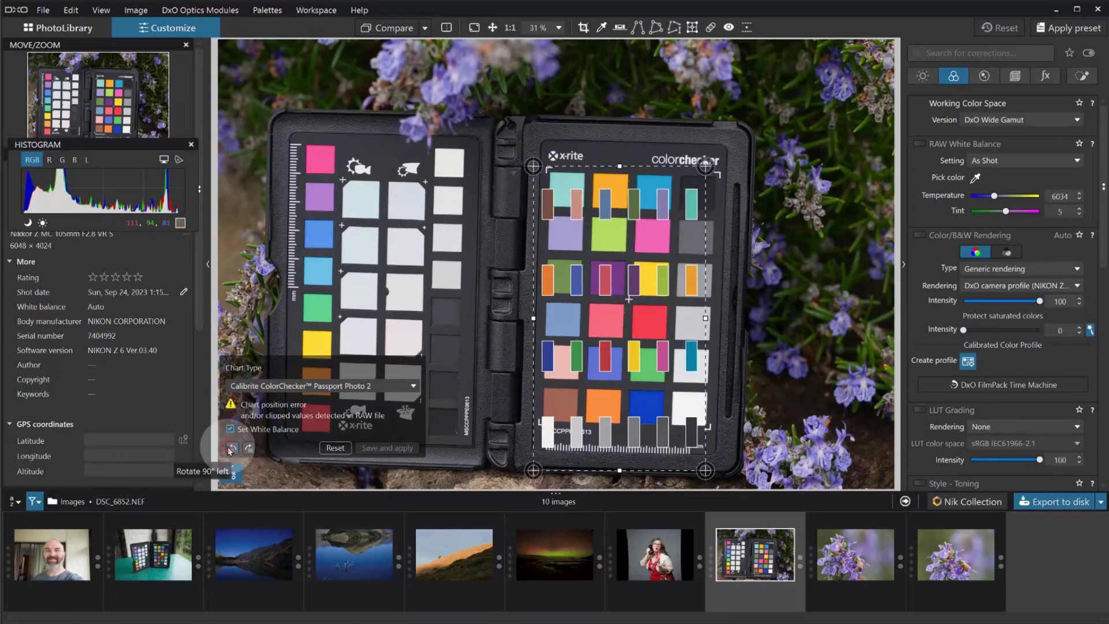
{"action": "left_click_drag", "start_coordinate": [467, 232], "coordinate": [544, 165]}
{"action": "left_click_drag", "start_coordinate": [787, 225], "coordinate": [732, 169]}
{"action": "left_click_drag", "start_coordinate": [772, 404], "coordinate": [708, 427]}
{"action": "left_click_drag", "start_coordinate": [468, 409], "coordinate": [537, 428]}
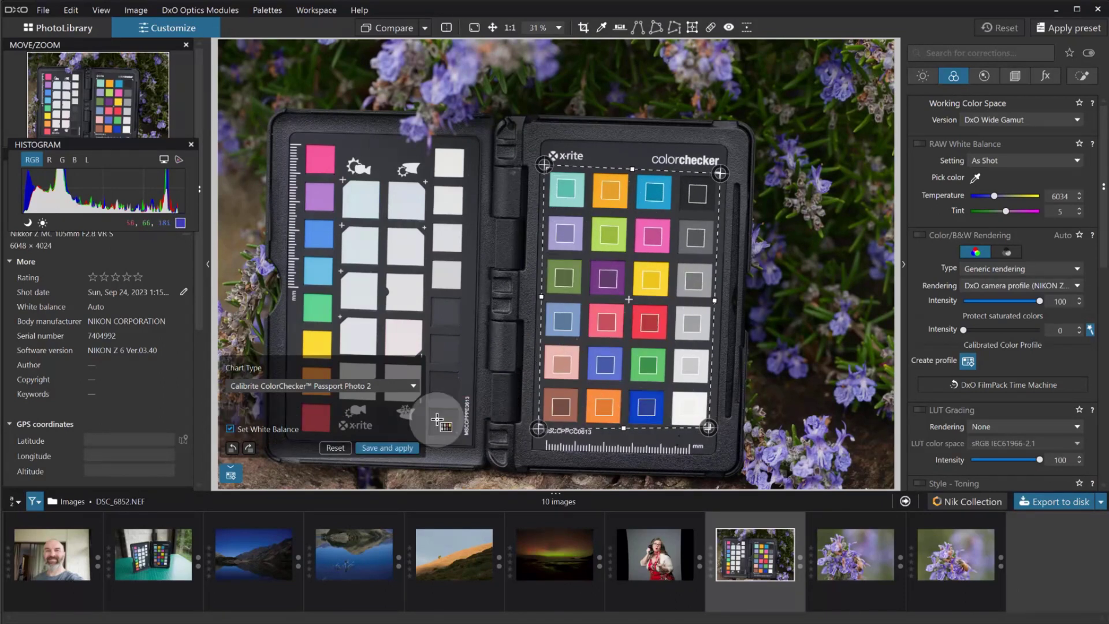
- Save and apply the calibrated color profile as DSC_6852 - 2023-09-26a.dcp
{"action": "left_click", "coordinate": [397, 448]}
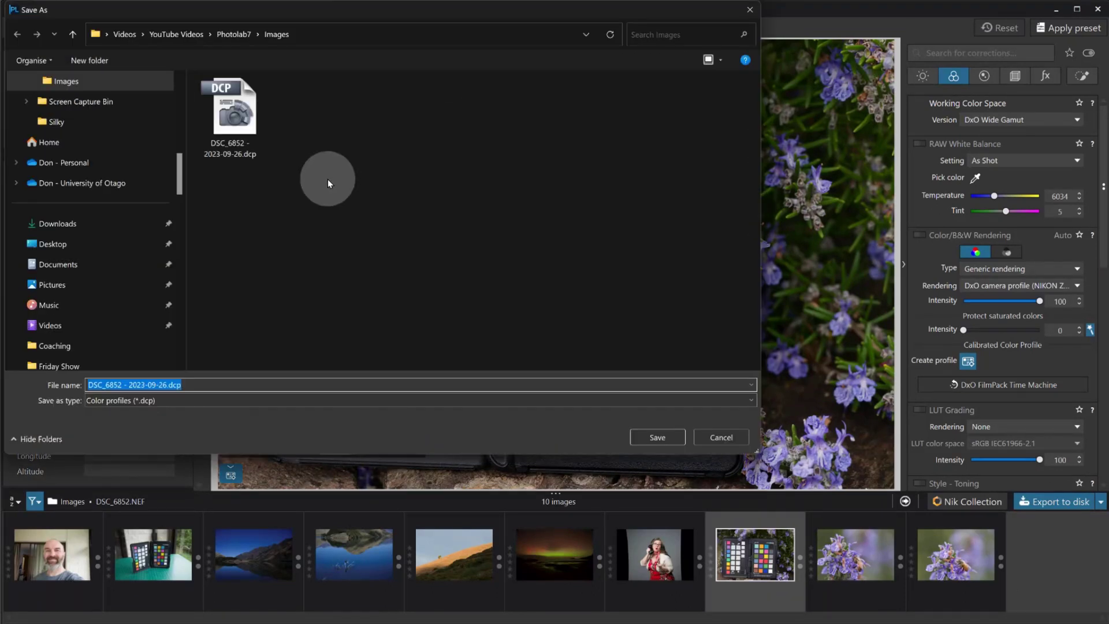
{"action": "left_click", "coordinate": [163, 384]}
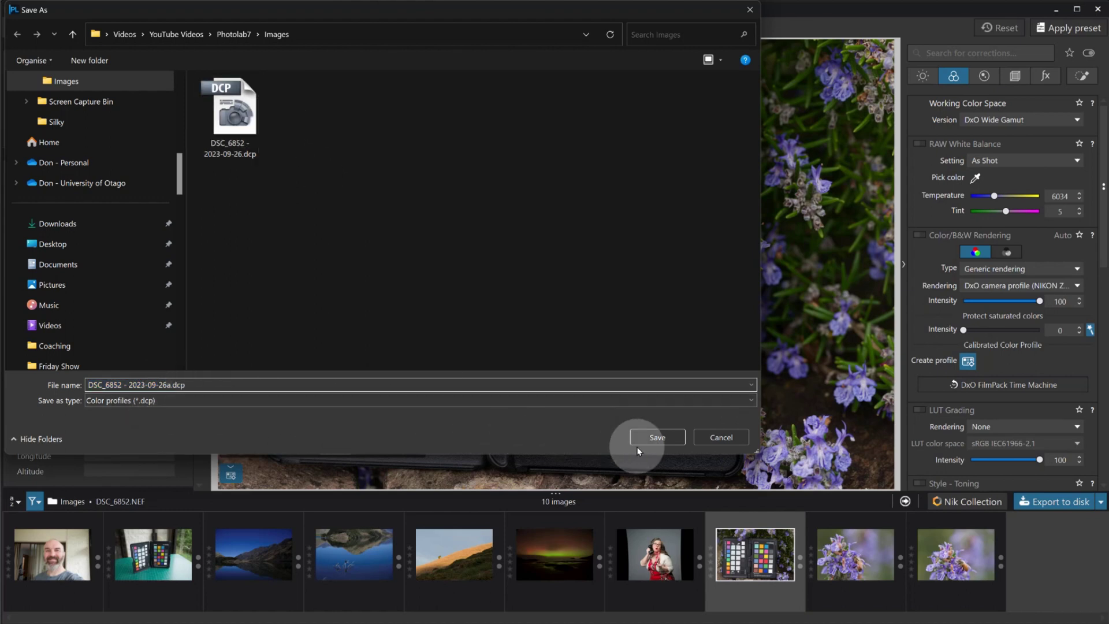
{"action": "left_click", "coordinate": [653, 438]}
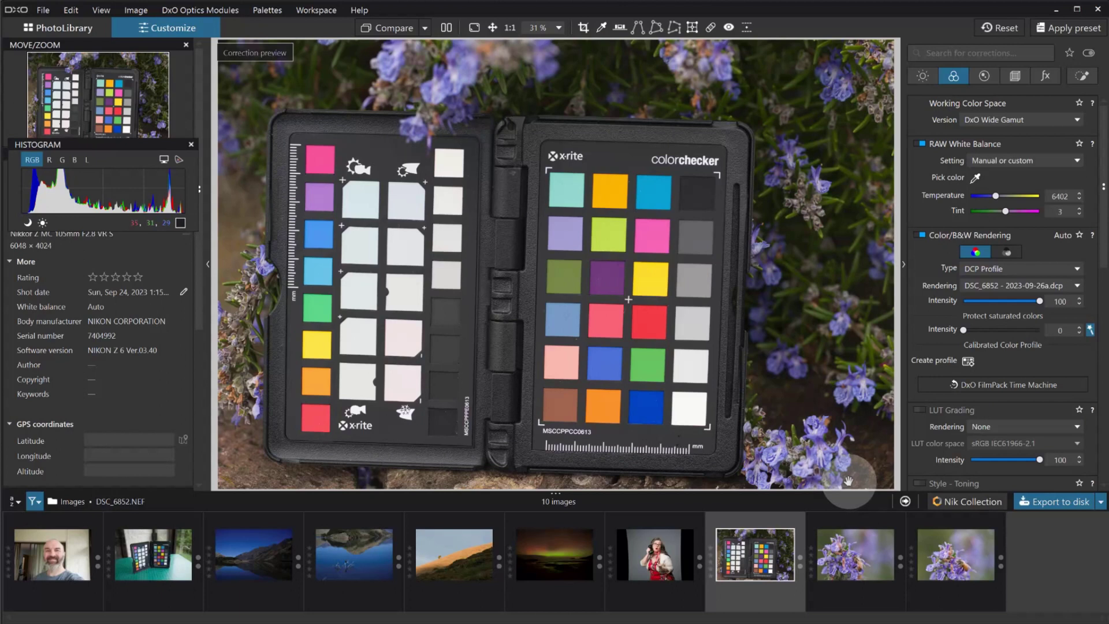
- Open the bee photo DSC_6870.NEF and set its Color/B&W Rendering type to DCP Profile
{"action": "left_click", "coordinate": [947, 562]}
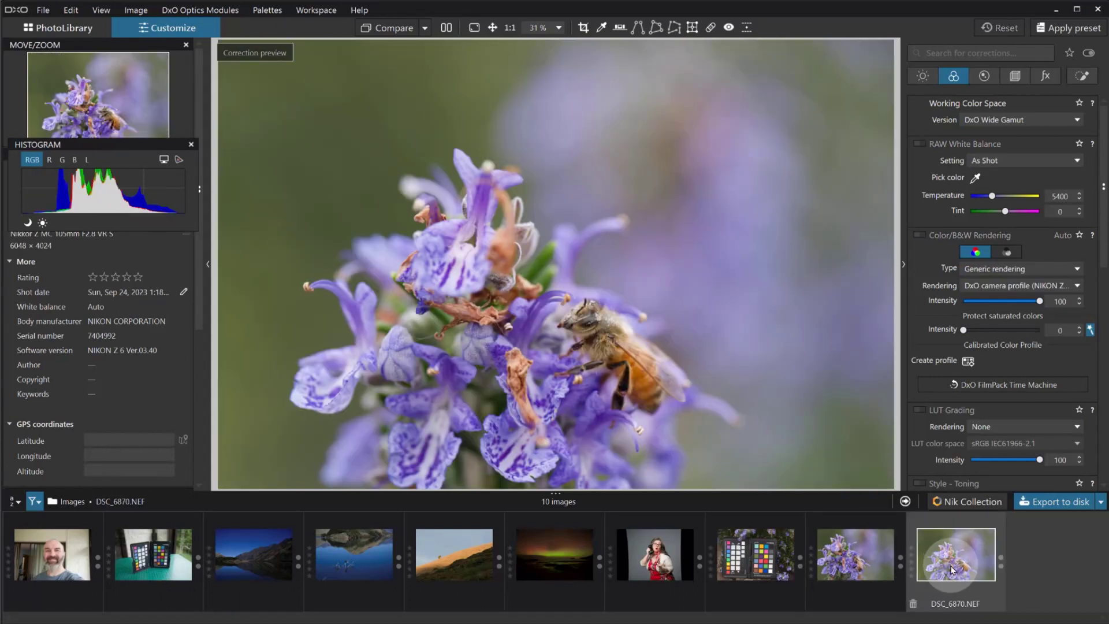
{"action": "left_click", "coordinate": [1008, 269]}
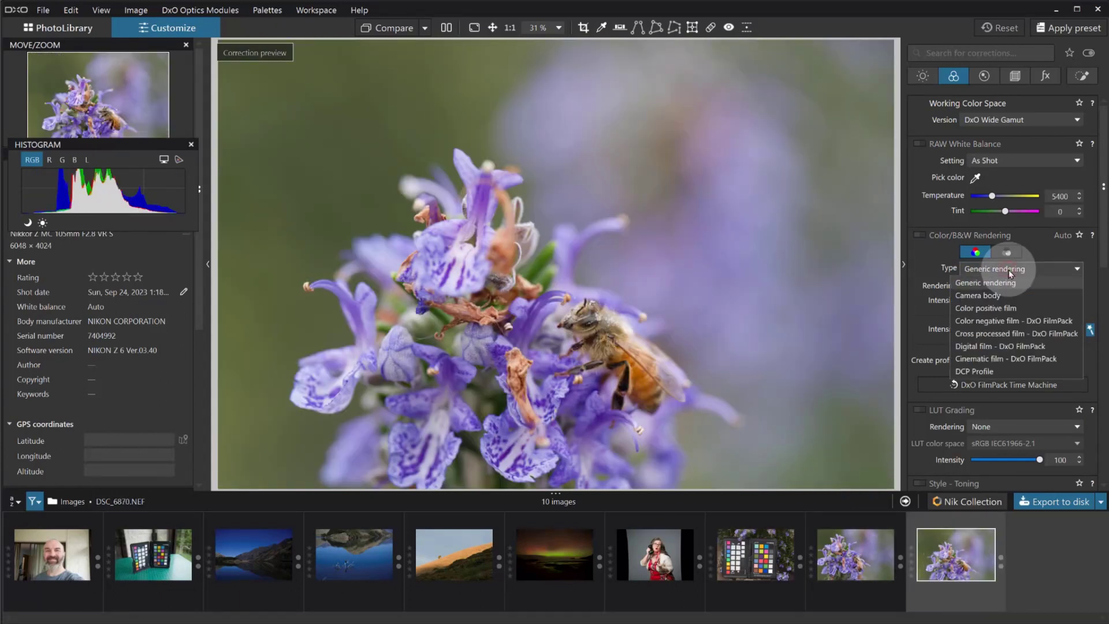
{"action": "left_click", "coordinate": [1001, 371]}
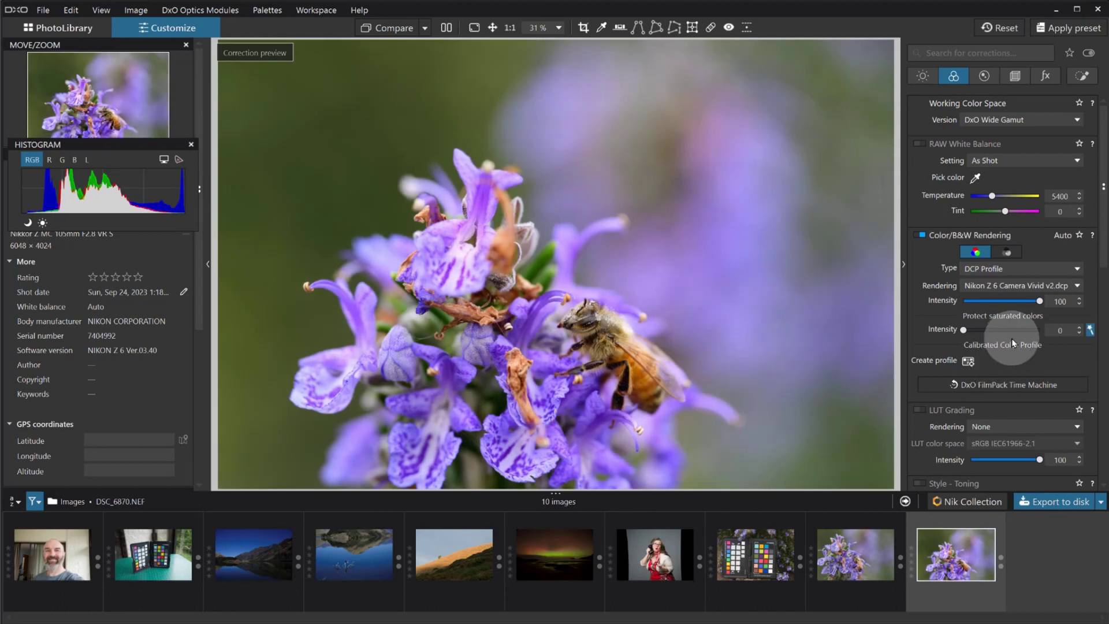
- Apply the calibrated profile DSC_6852 - 2023-09-26a.dcp as the bee photo's DCP rendering
{"action": "left_click", "coordinate": [1015, 286]}
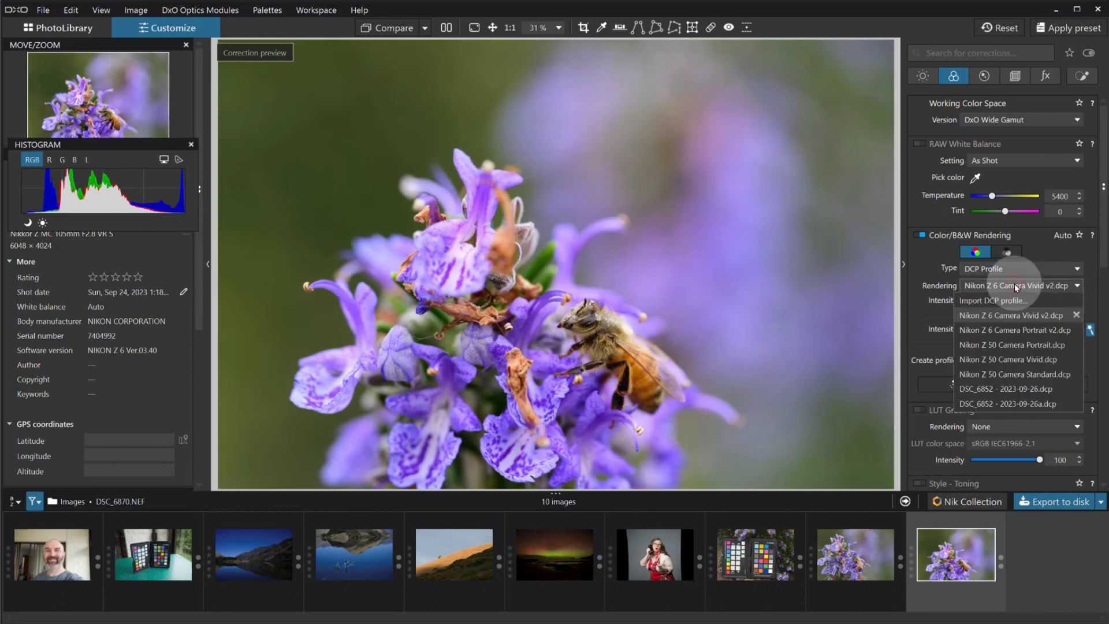
{"action": "left_click", "coordinate": [1013, 404]}
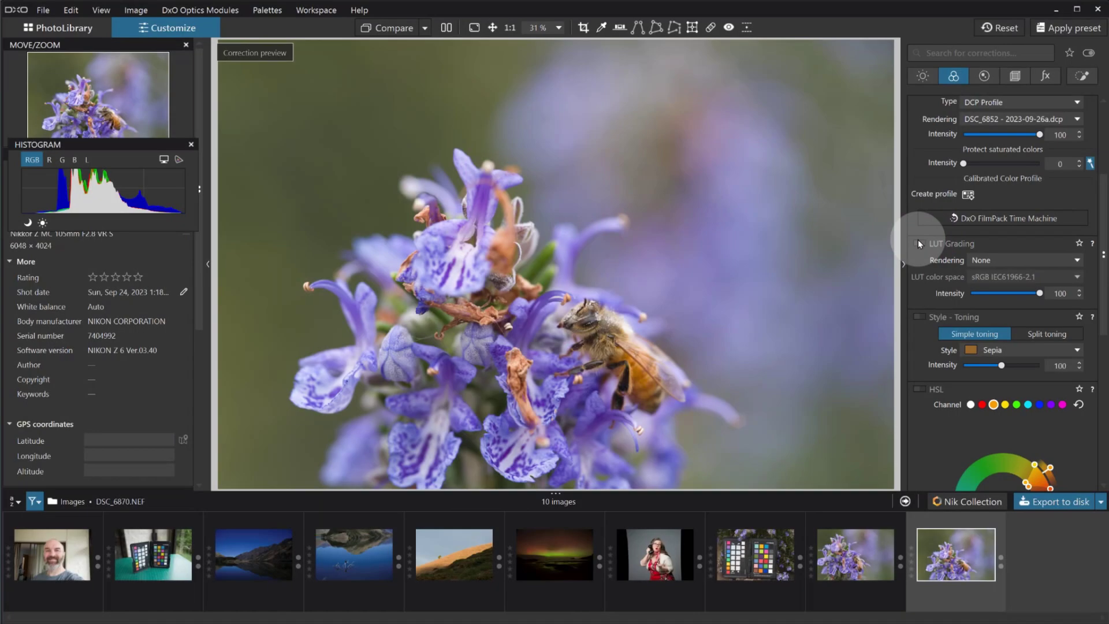
- Enable LUT Grading on the bee photo with the 02-Bleach-bypass.cube rendering at an intensity of about 31
{"action": "left_click", "coordinate": [919, 242]}
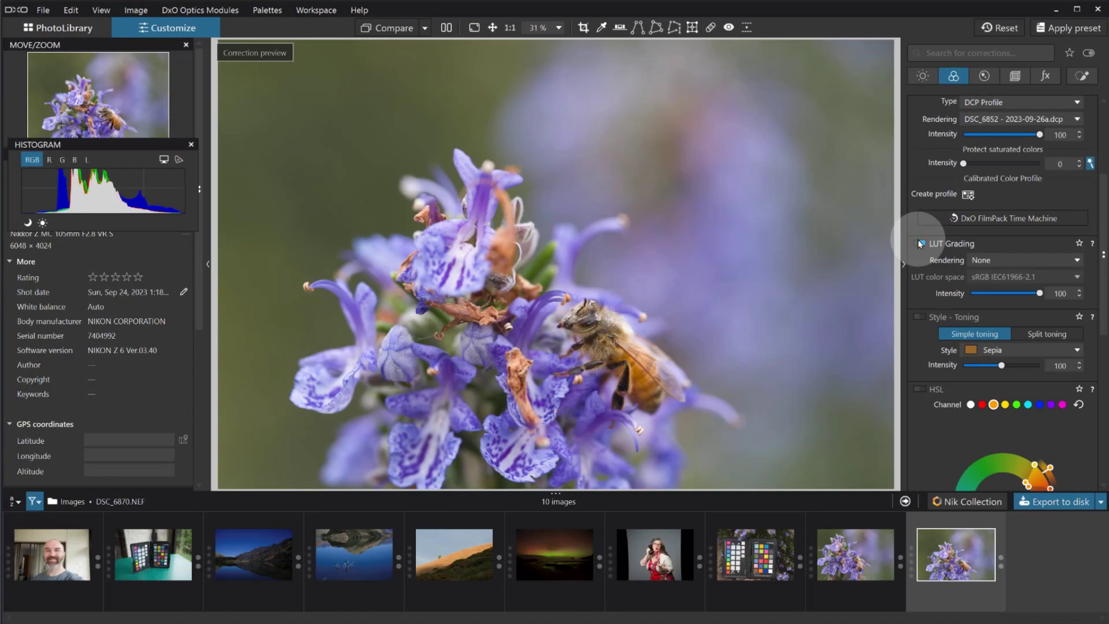
{"action": "left_click", "coordinate": [995, 255]}
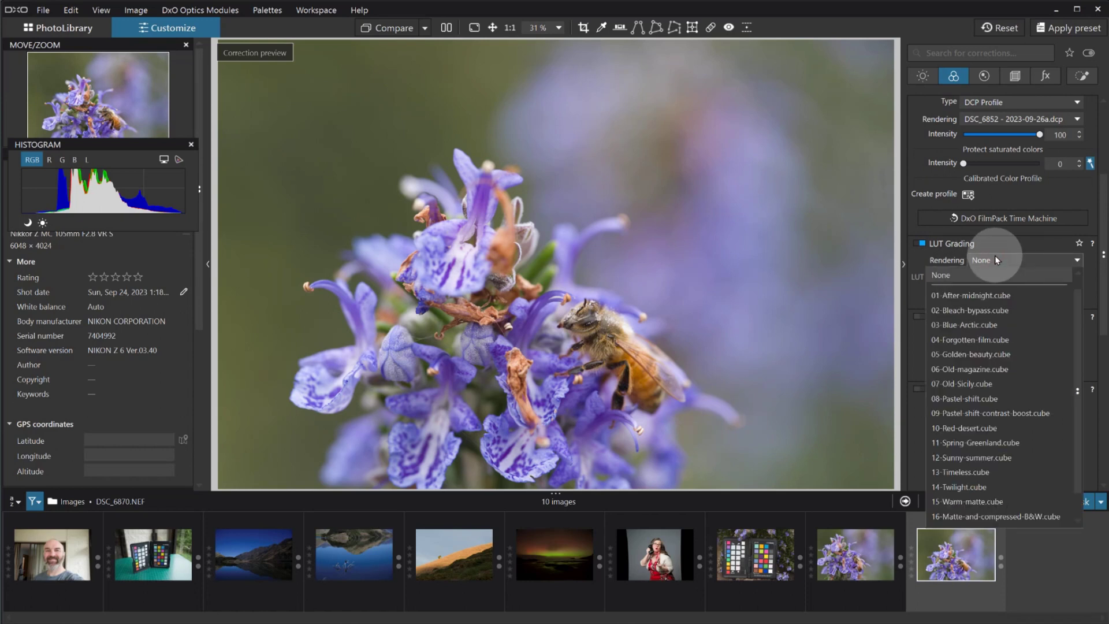
{"action": "left_click", "coordinate": [992, 308]}
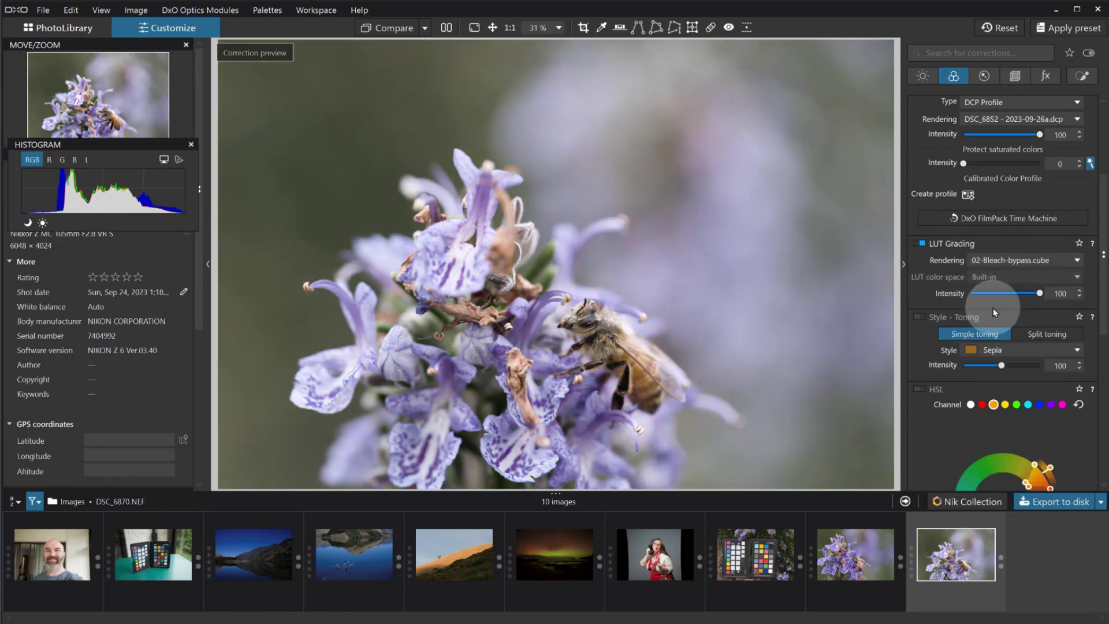
{"action": "left_click_drag", "start_coordinate": [1036, 295], "coordinate": [993, 295]}
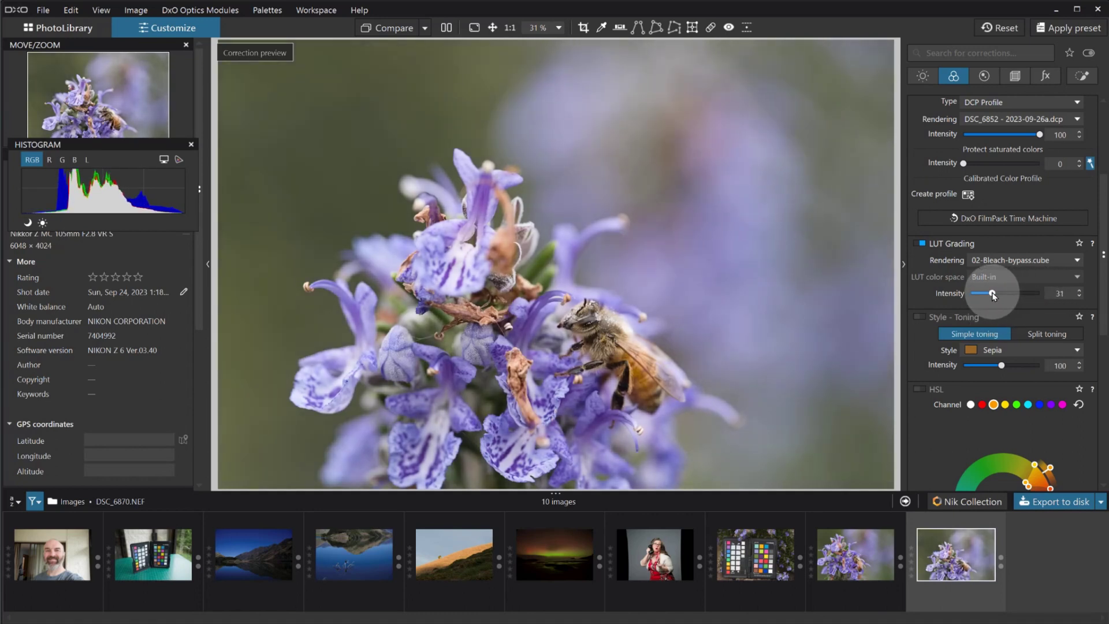